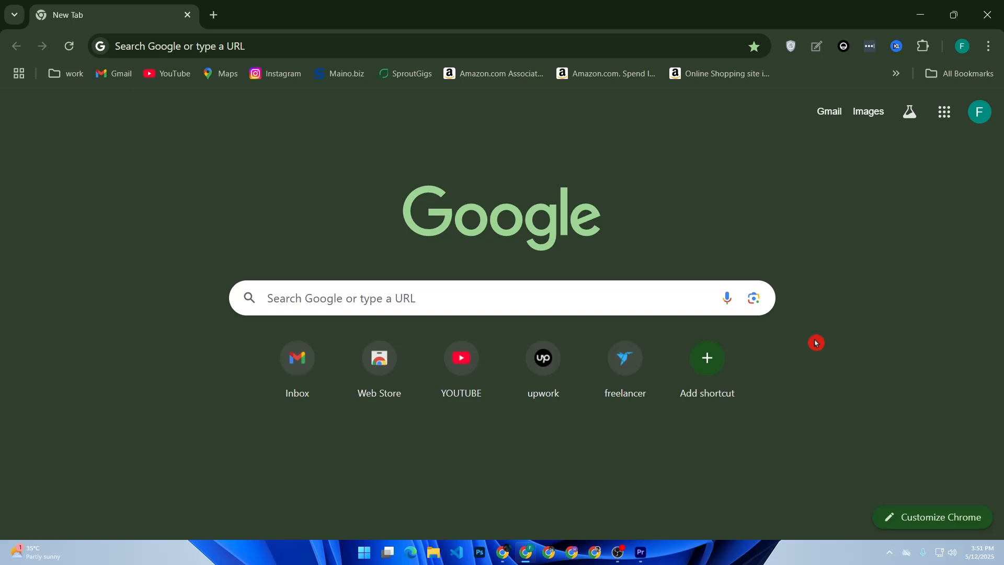
Step: Search Google for shopify, open the official Shopify website and log in to the store admin
click(491, 303)
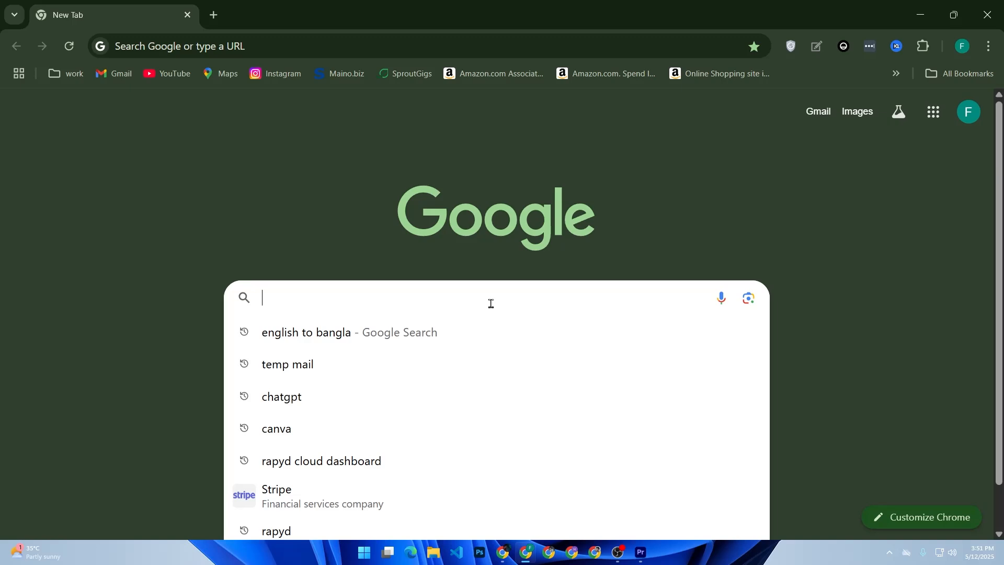
text(sho)
key(Return)
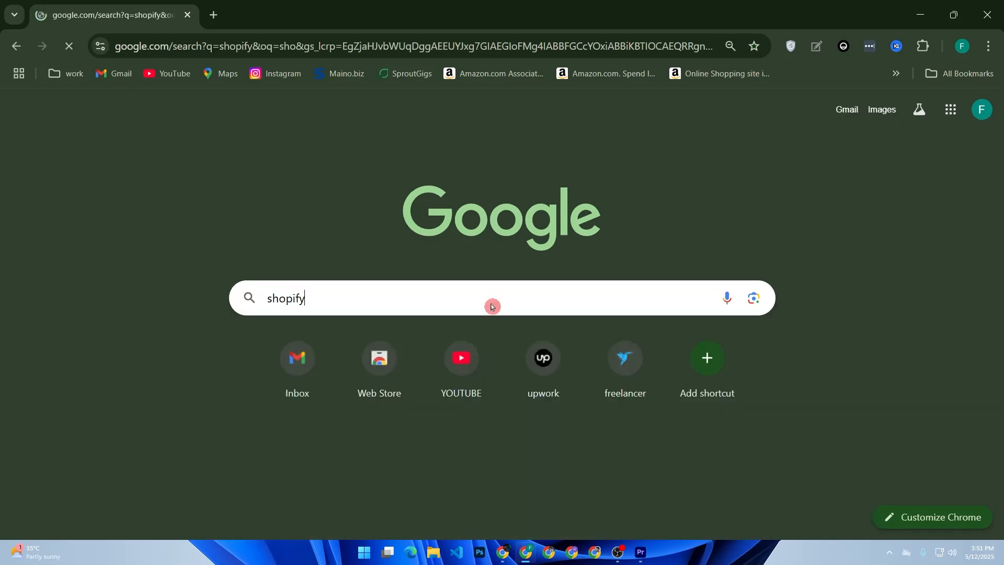
scroll(313, 319, down, 6)
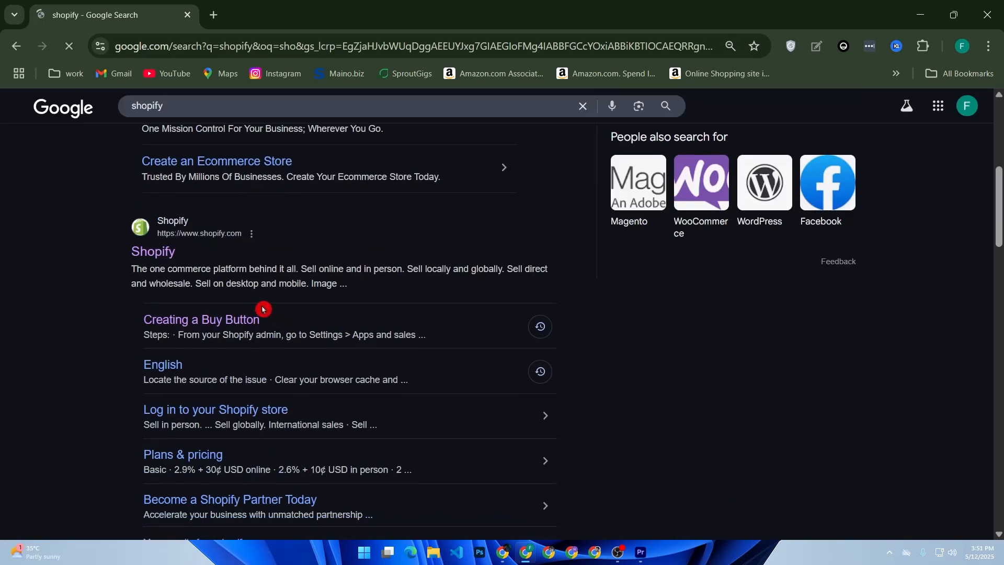
click(167, 260)
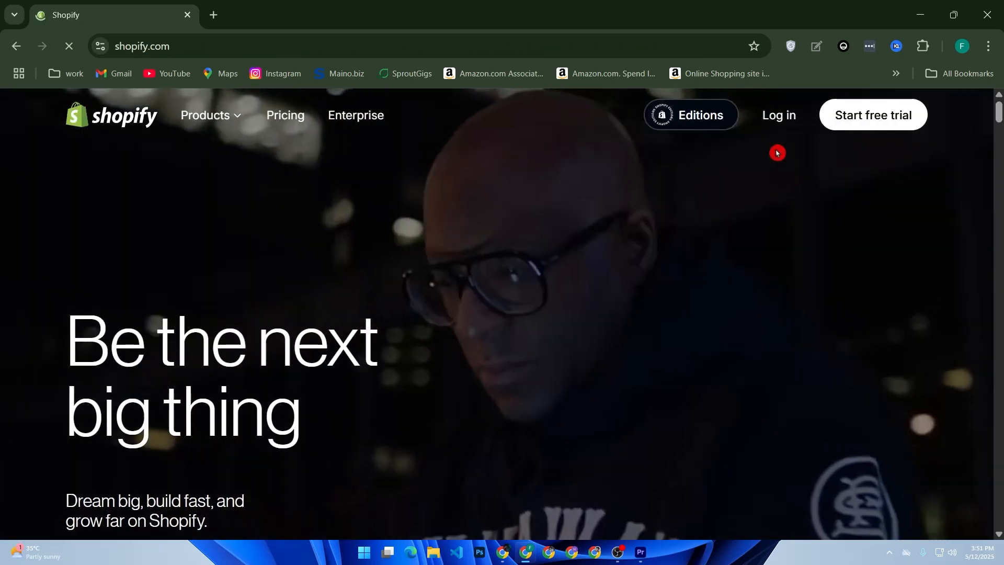
click(765, 124)
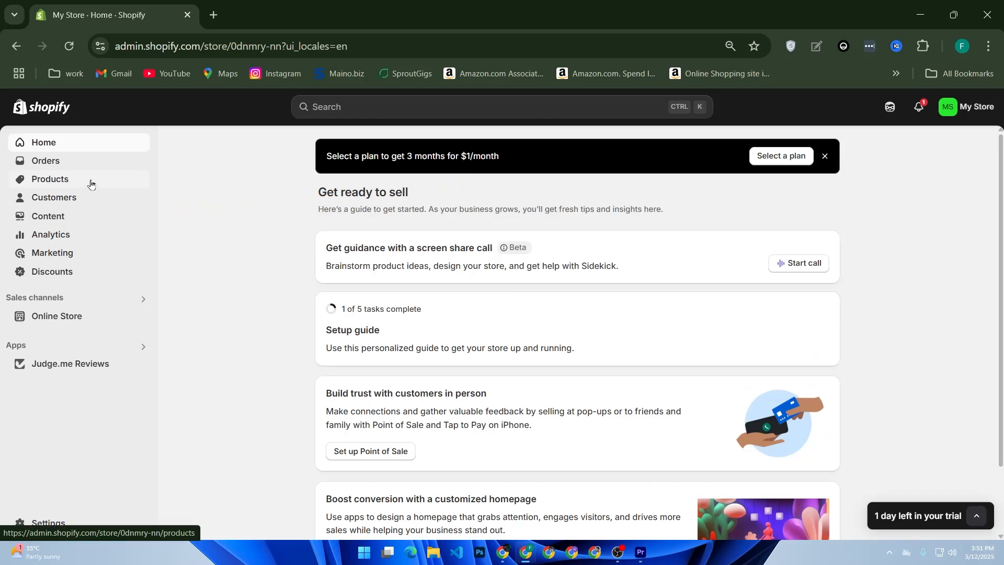
Step: Export all products from the store's product list as a plain CSV file
click(91, 181)
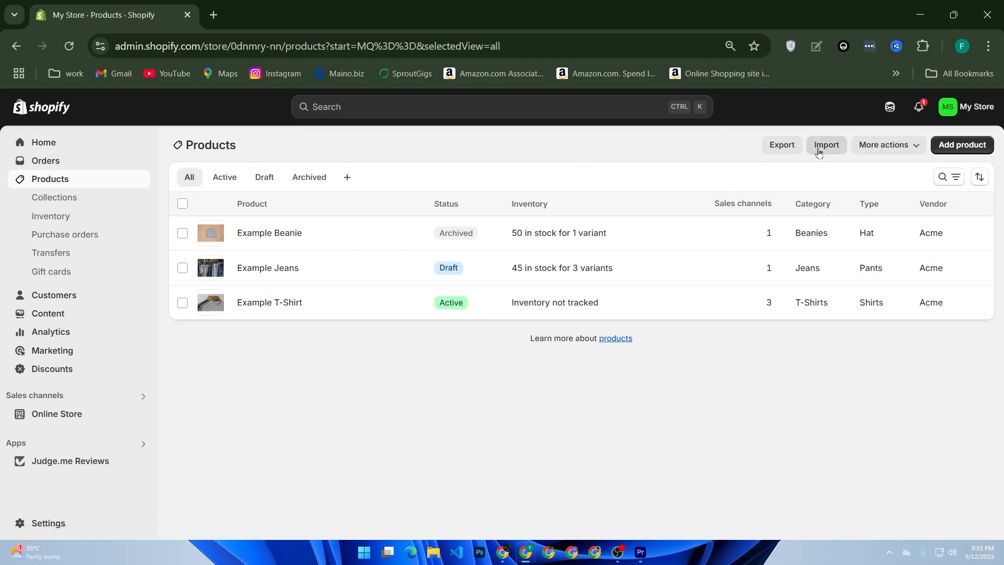
click(784, 153)
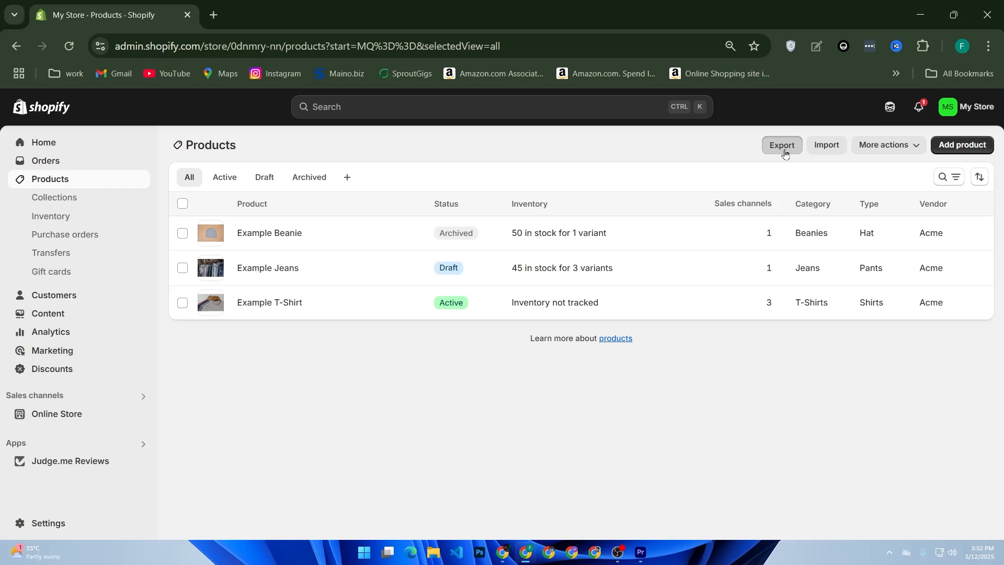
click(783, 146)
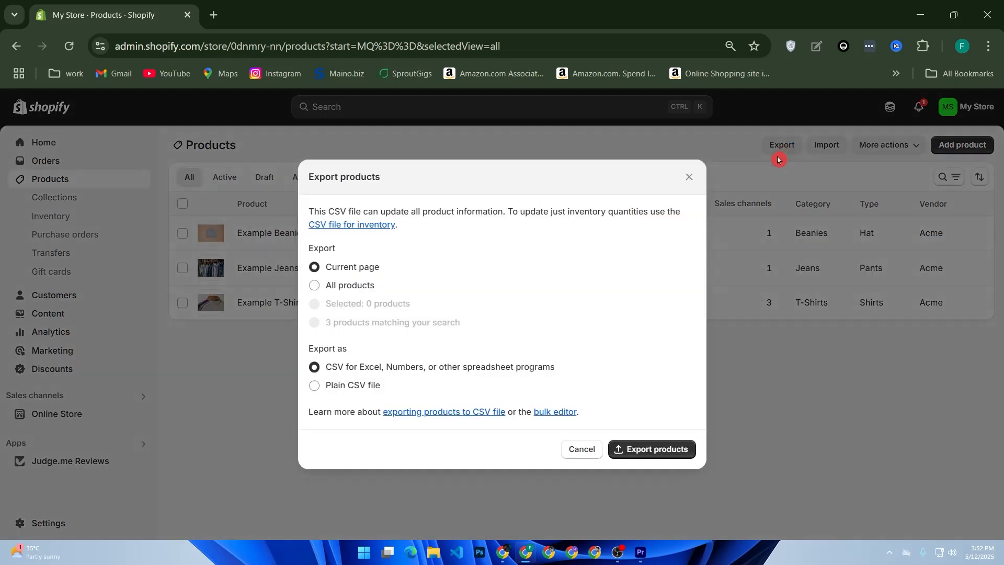
click(335, 288)
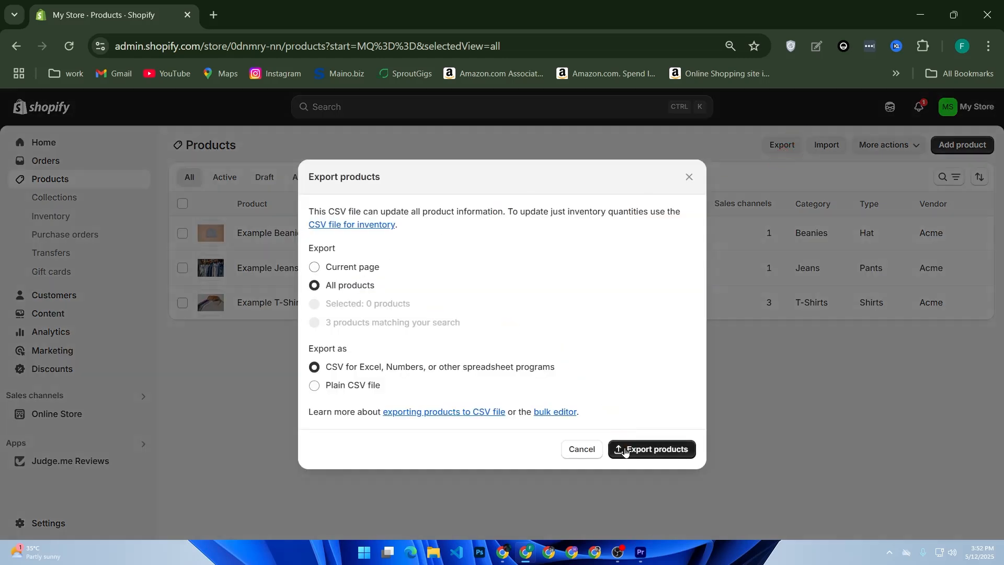
click(358, 387)
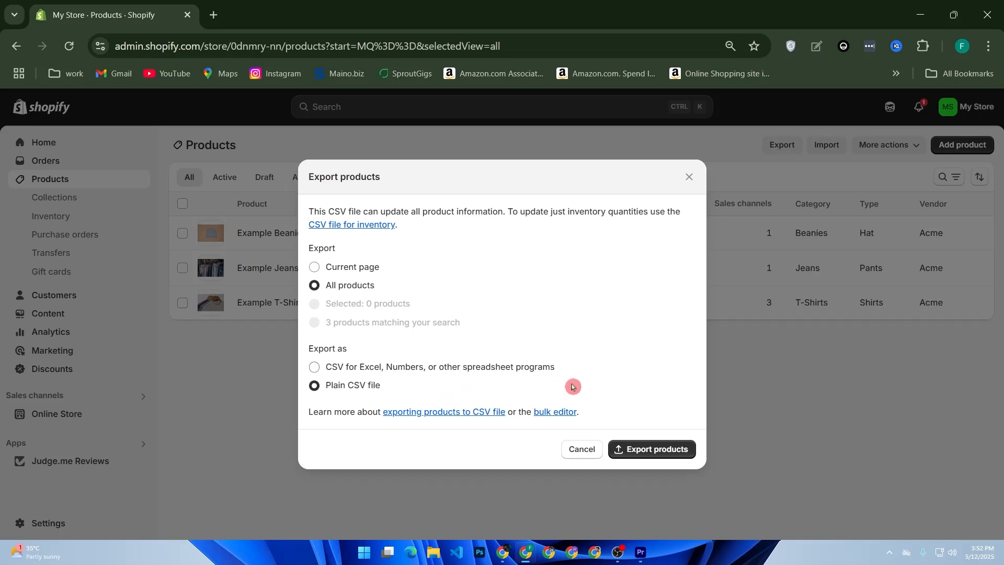
click(639, 452)
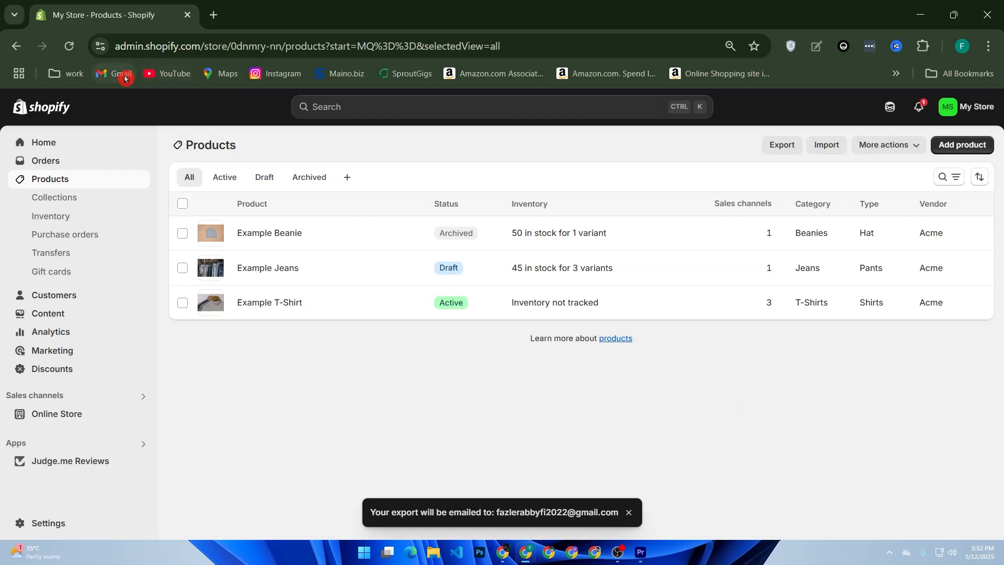
Step: Open Gmail in a new browser tab and open the "Export of your products" email
right_click(125, 77)
click(155, 95)
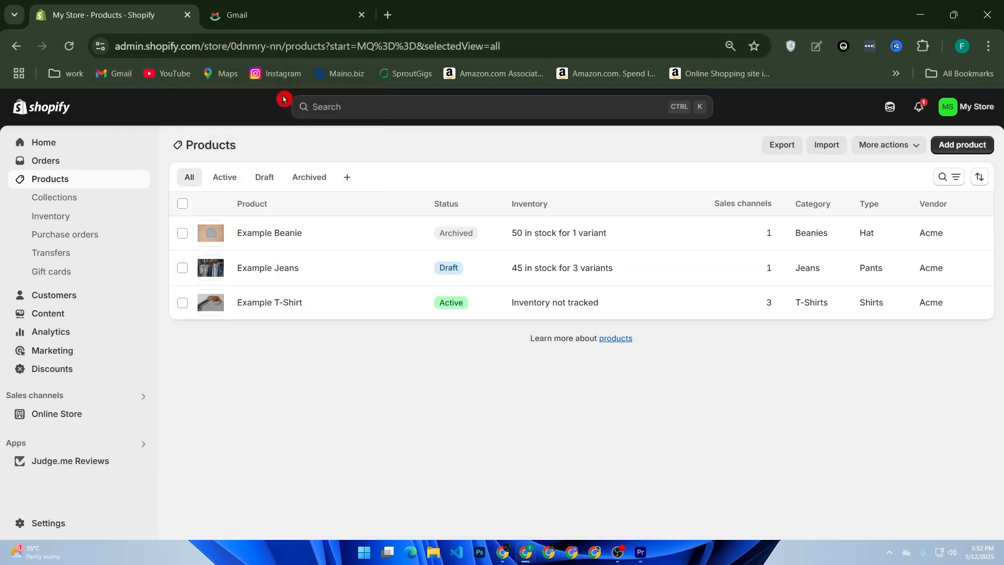
key(ctrl+Tab)
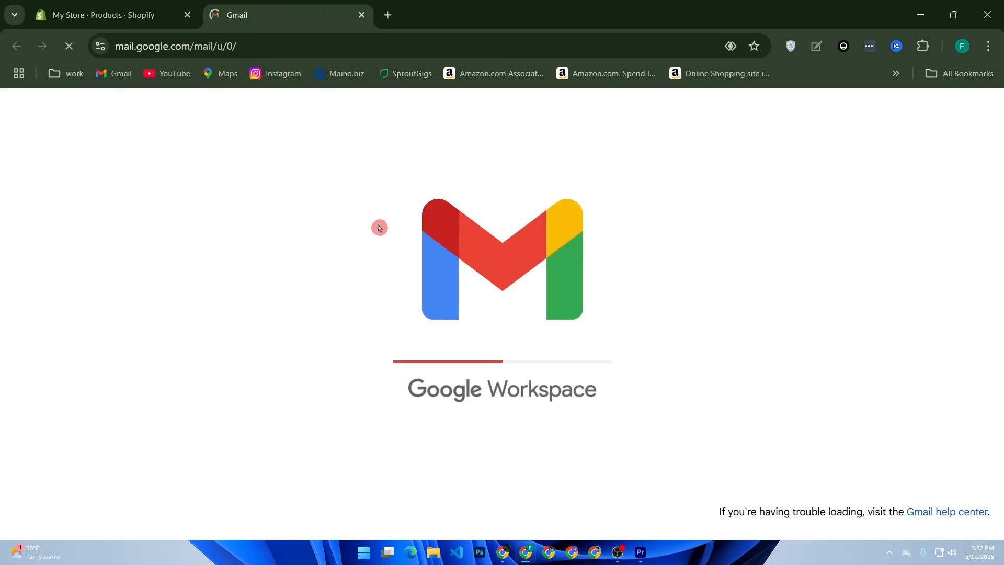
click(370, 237)
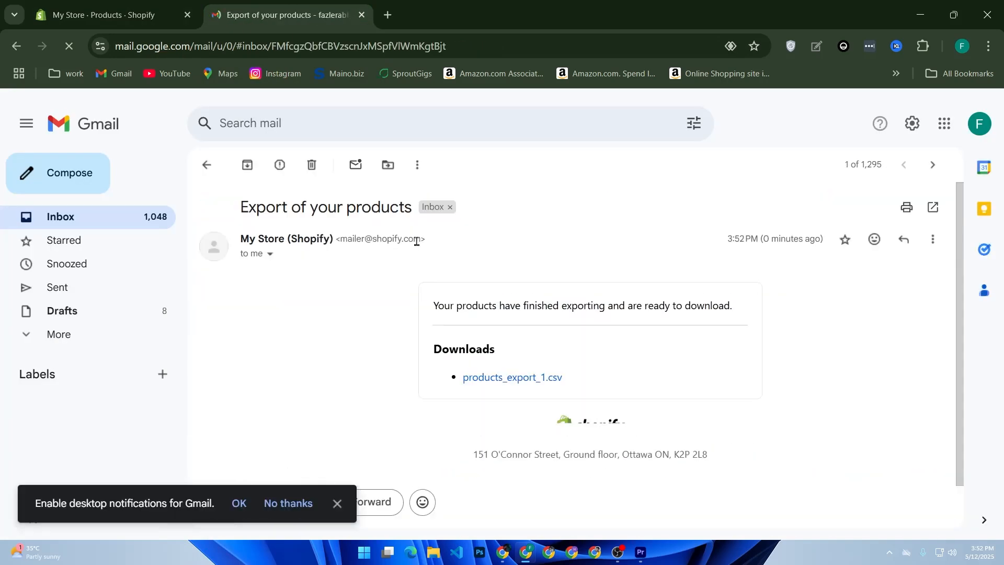
Step: Start downloading products_export_1.csv from the email and choose the Downloads folder as its save location
scroll(512, 335, down, 2)
click(505, 320)
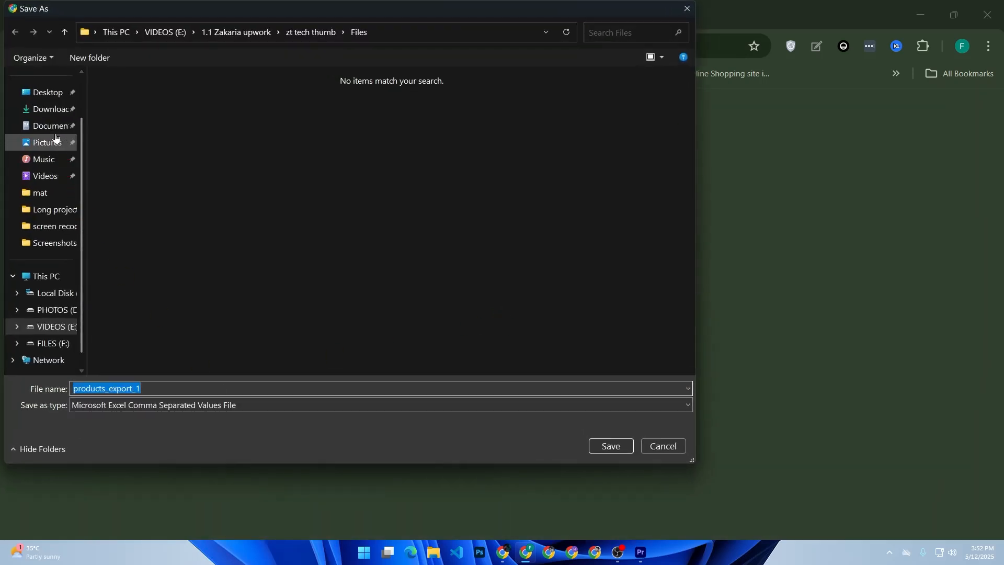
click(51, 110)
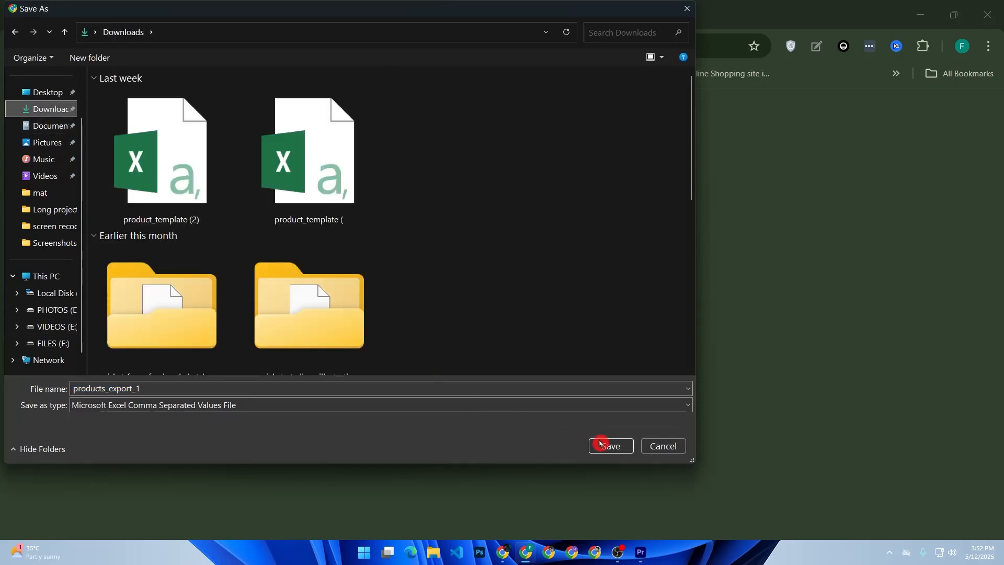
click(610, 445)
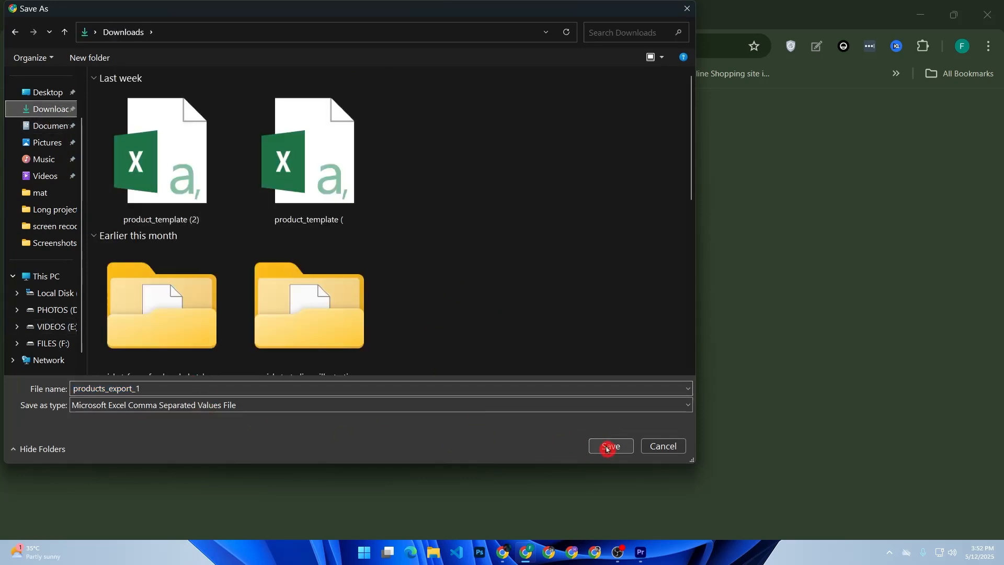
click(562, 276)
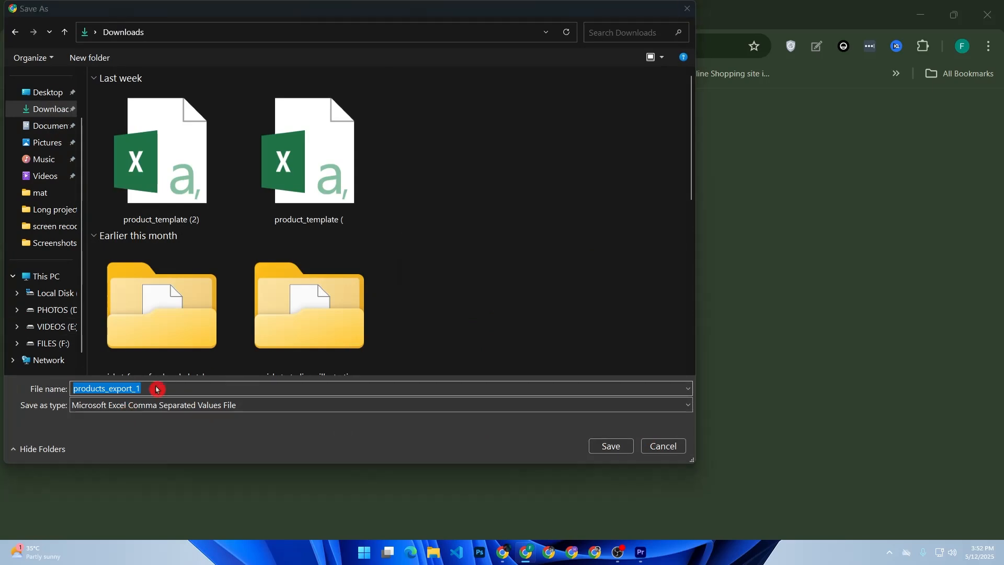
key(Return)
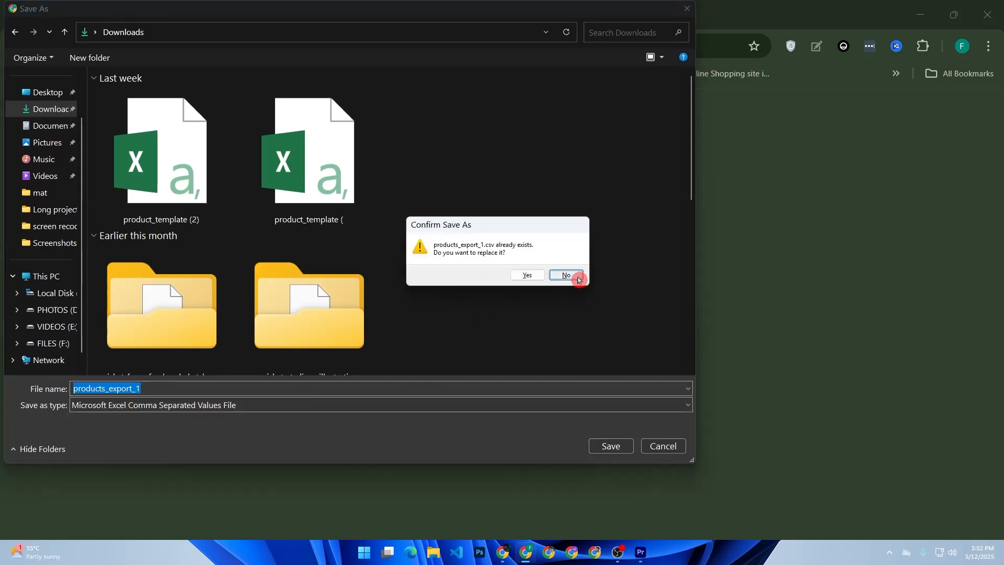
click(575, 276)
Step: Name the exported CSV file "shopify products" and save it
key(BackSpace)
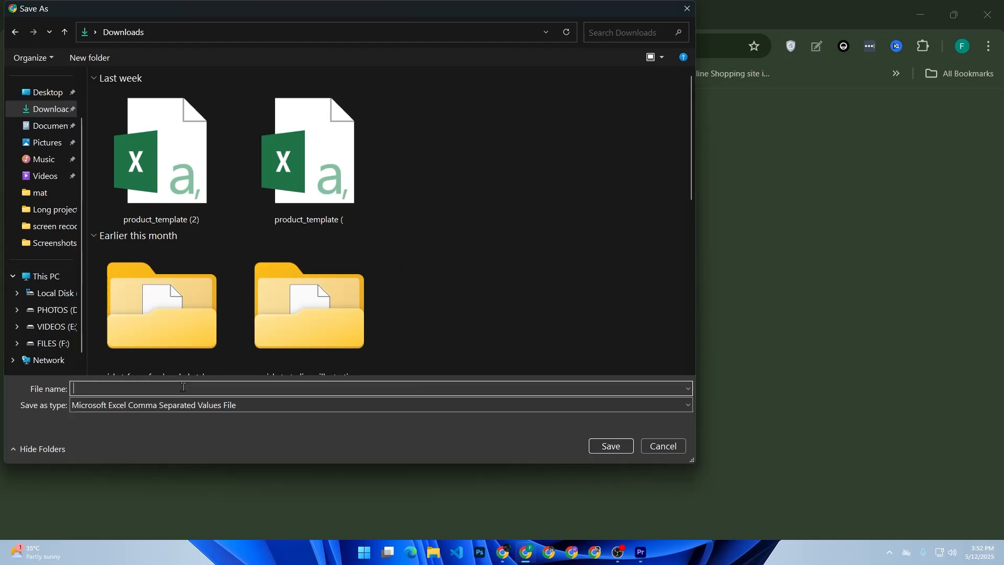
text(shopify products)
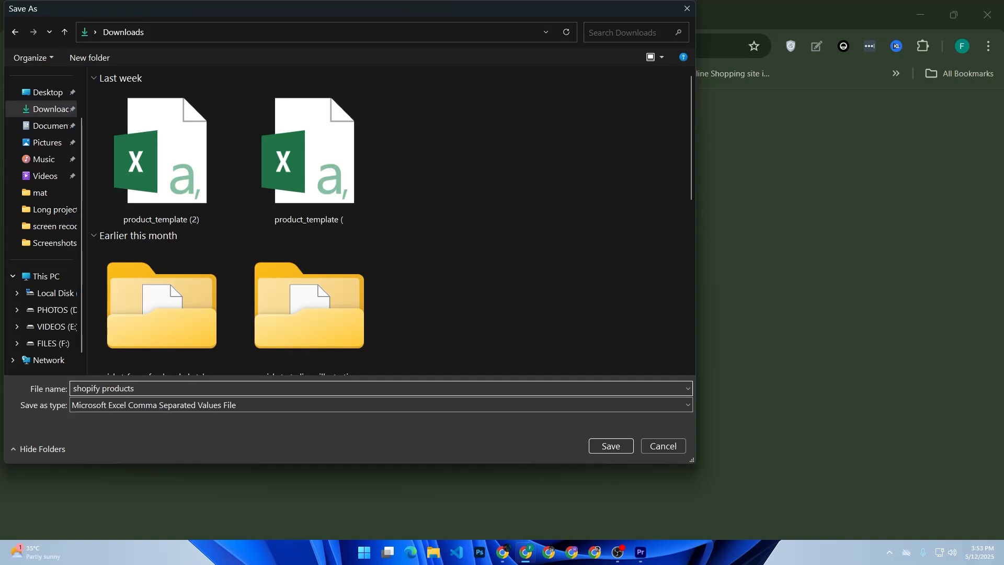
key(Return)
Step: Return to the Shopify admin and look at the Customers and Discounts pages for export options
click(127, 22)
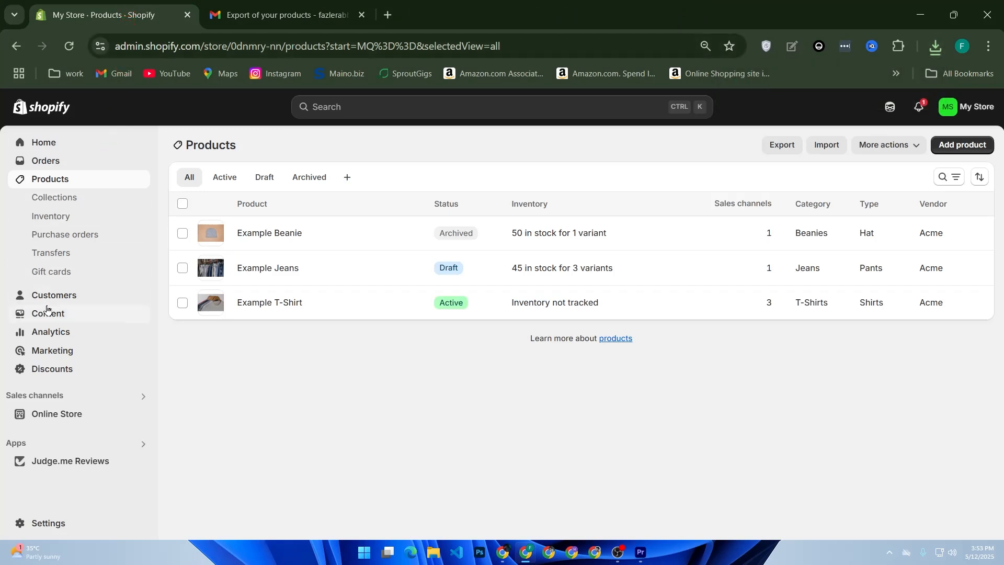
click(51, 295)
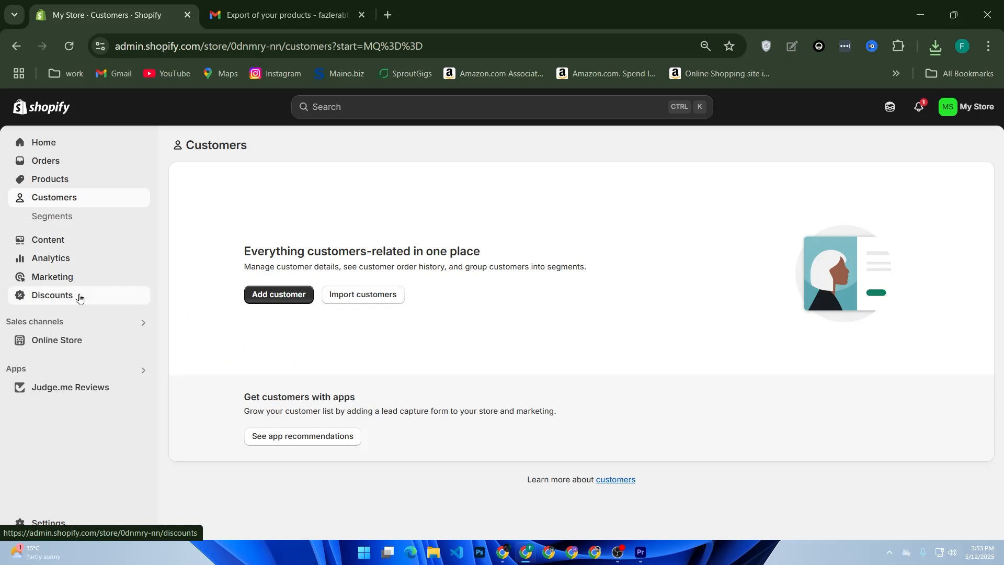
click(79, 298)
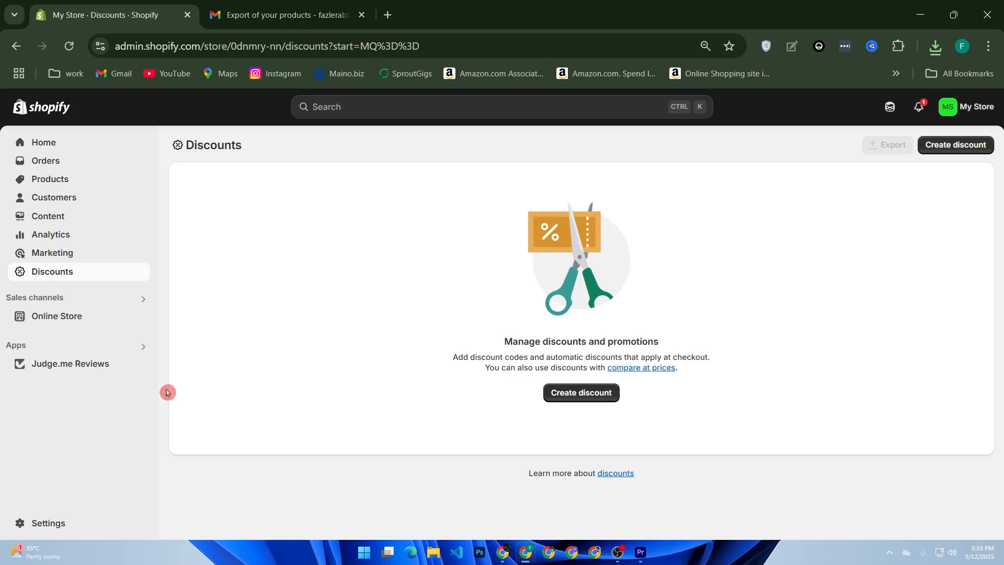
Step: Request the current Dawn theme's files by email from the online store's themes
click(88, 320)
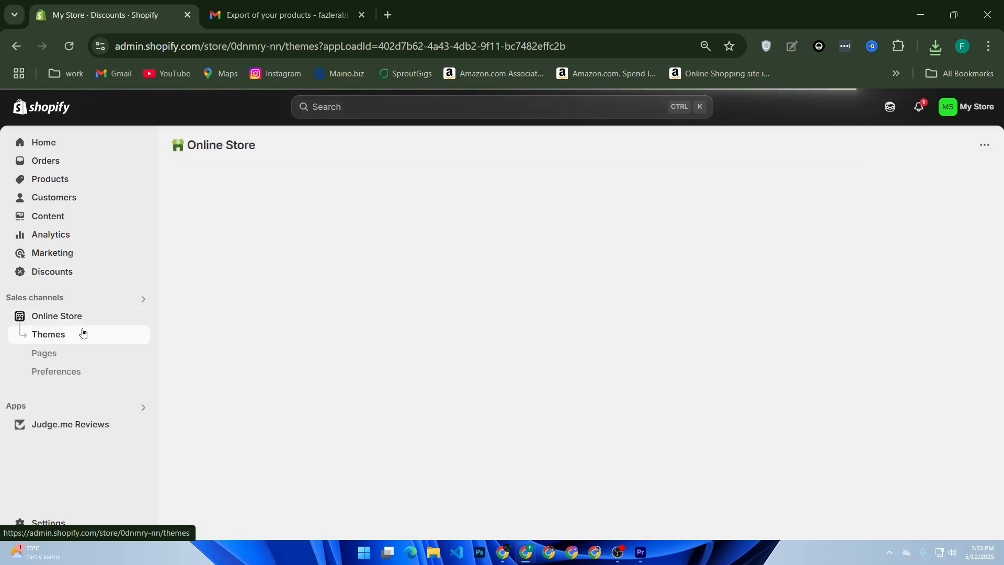
click(82, 333)
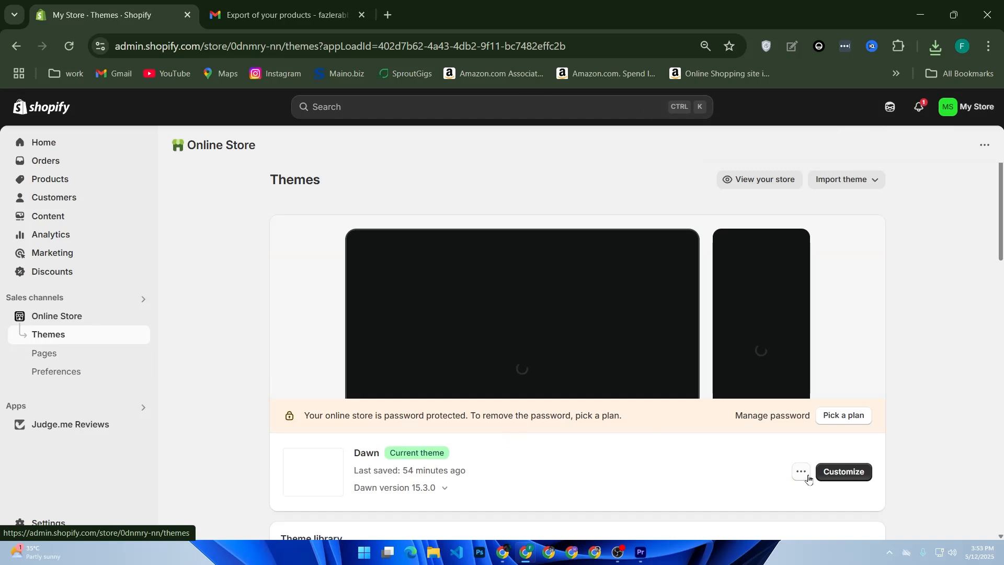
click(806, 475)
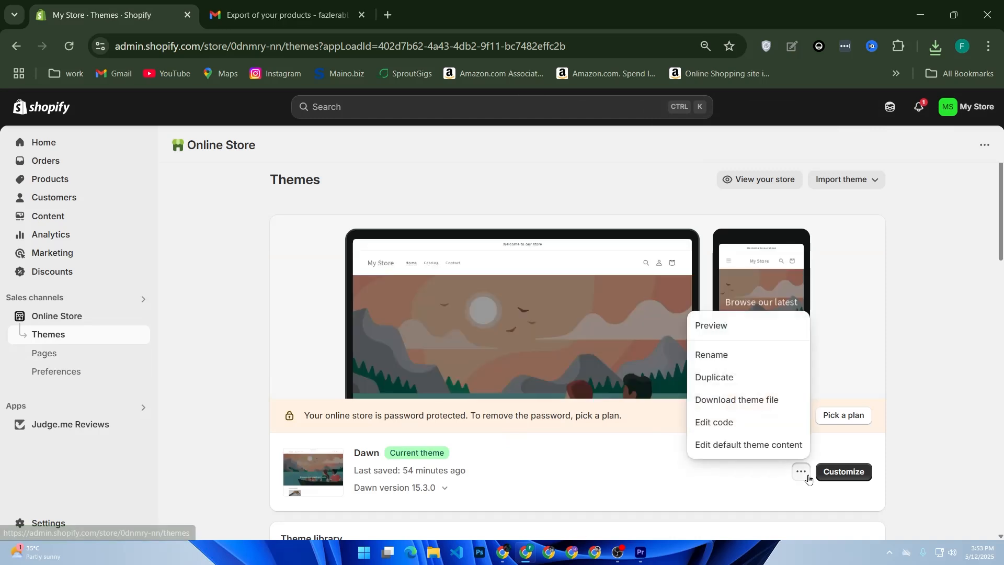
click(764, 401)
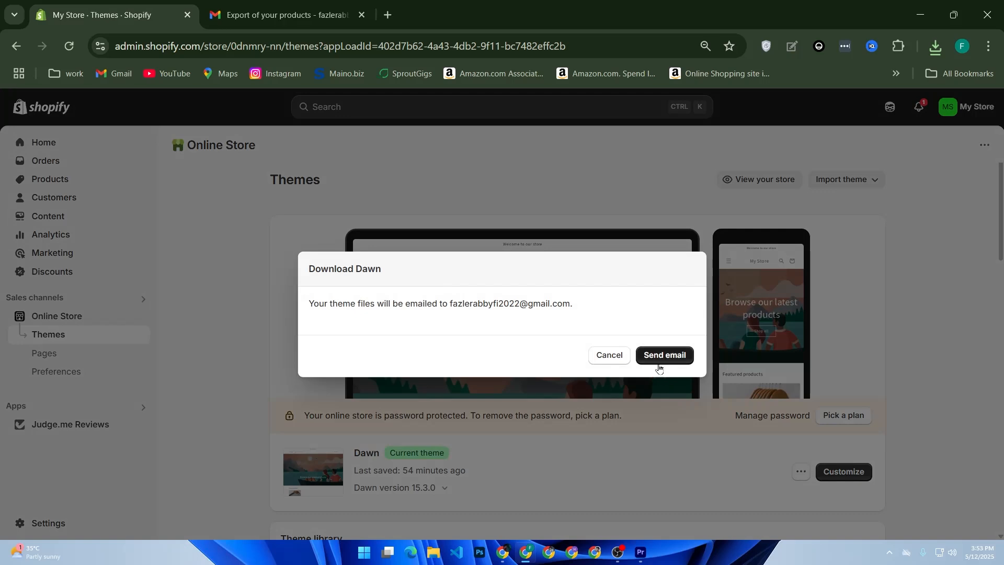
click(660, 358)
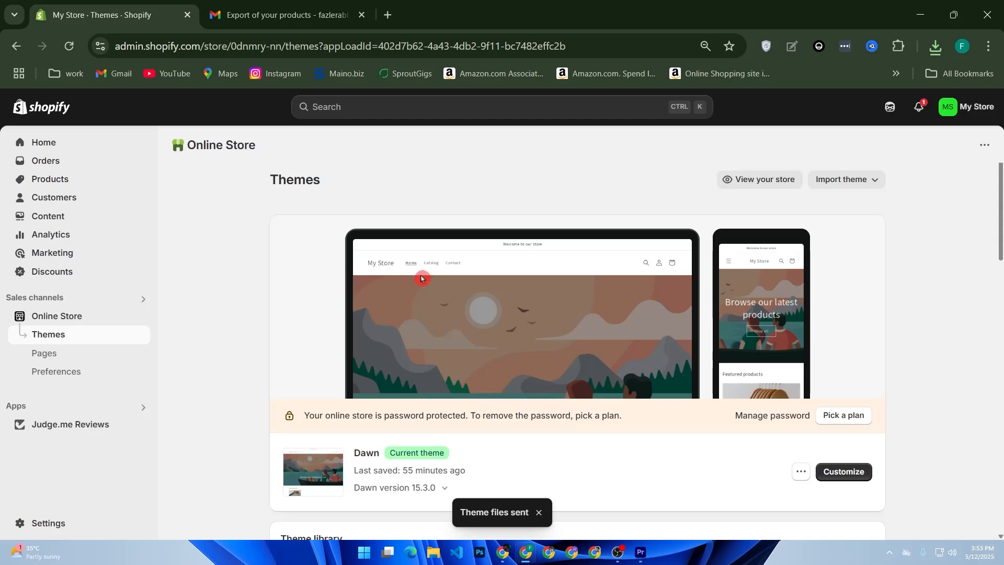
Step: Switch to Gmail, refresh the inbox and open the theme export email from My Store (Shopify)
click(316, 11)
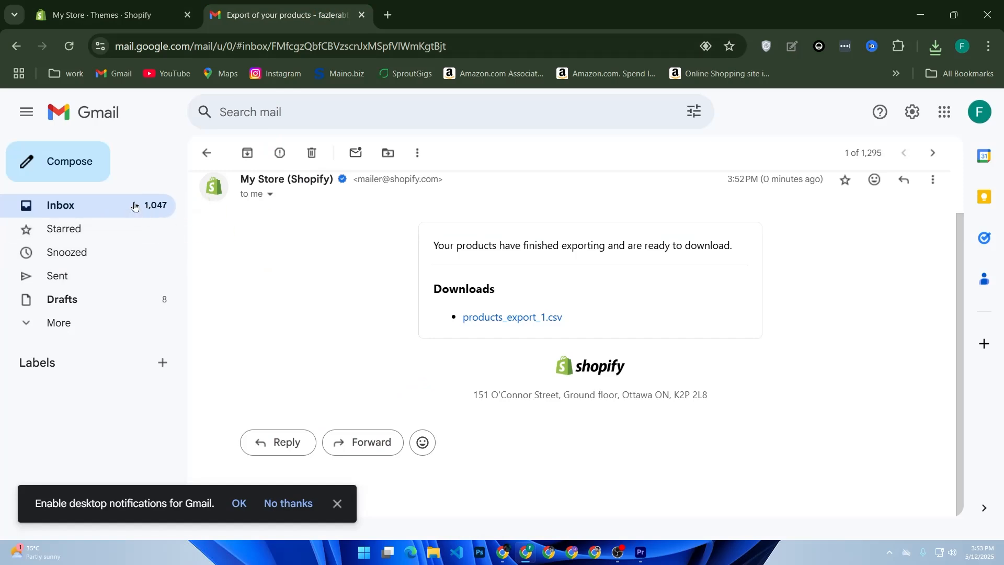
click(154, 205)
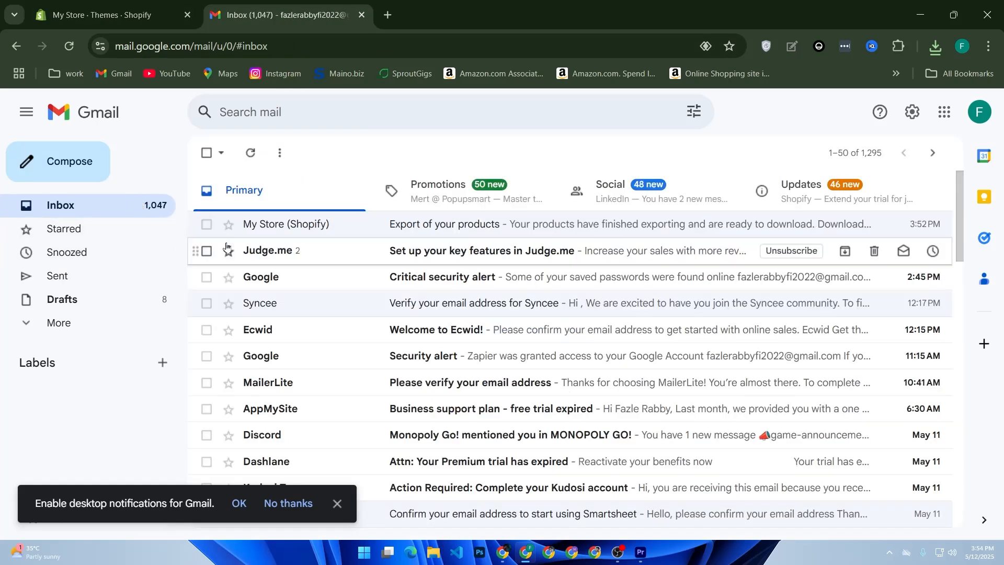
click(251, 152)
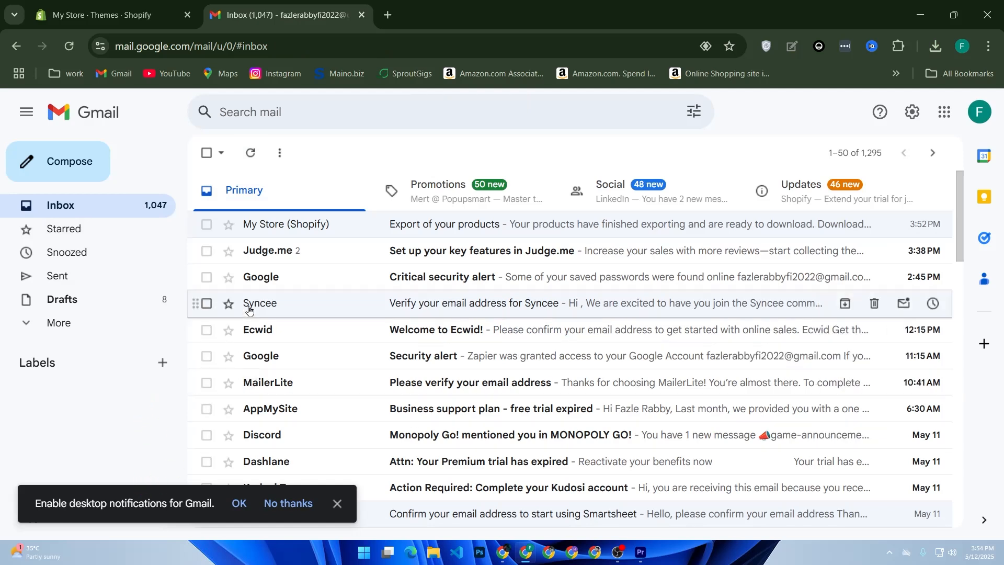
mouse_move(249, 309)
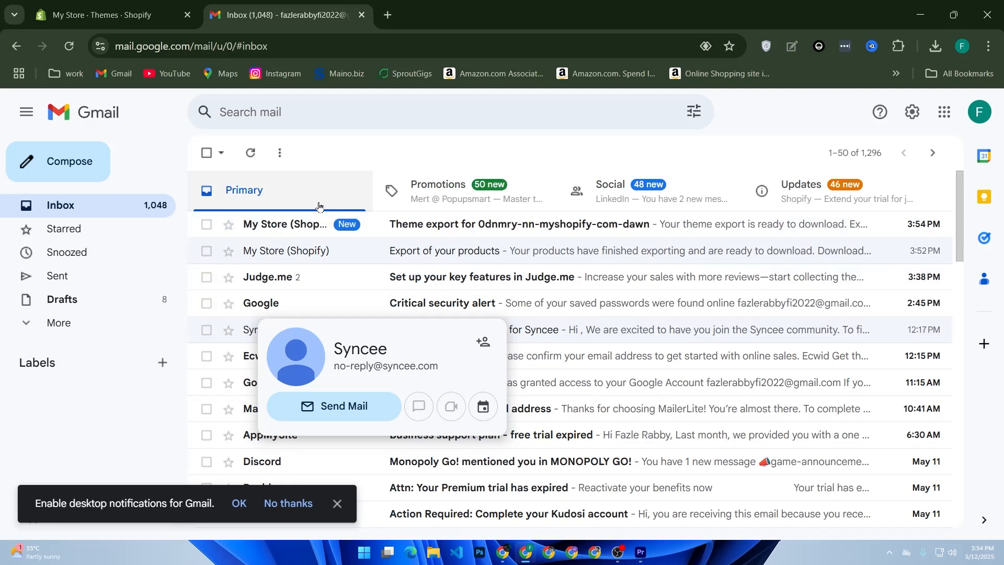
click(316, 224)
Step: Download the theme export from the email link and save the ZIP archive in the Downloads folder
scroll(598, 384, down, 3)
scroll(596, 385, up, 3)
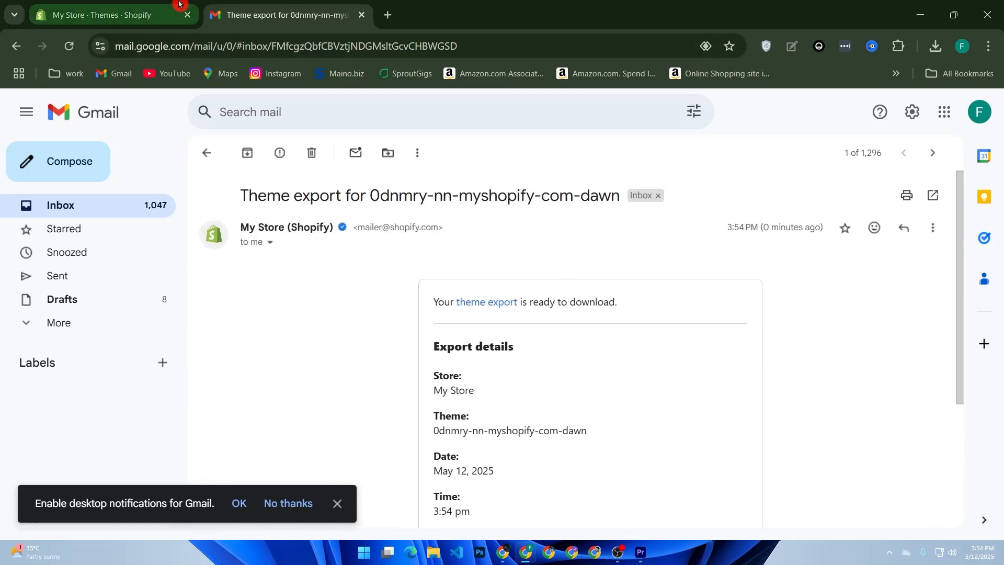
click(478, 310)
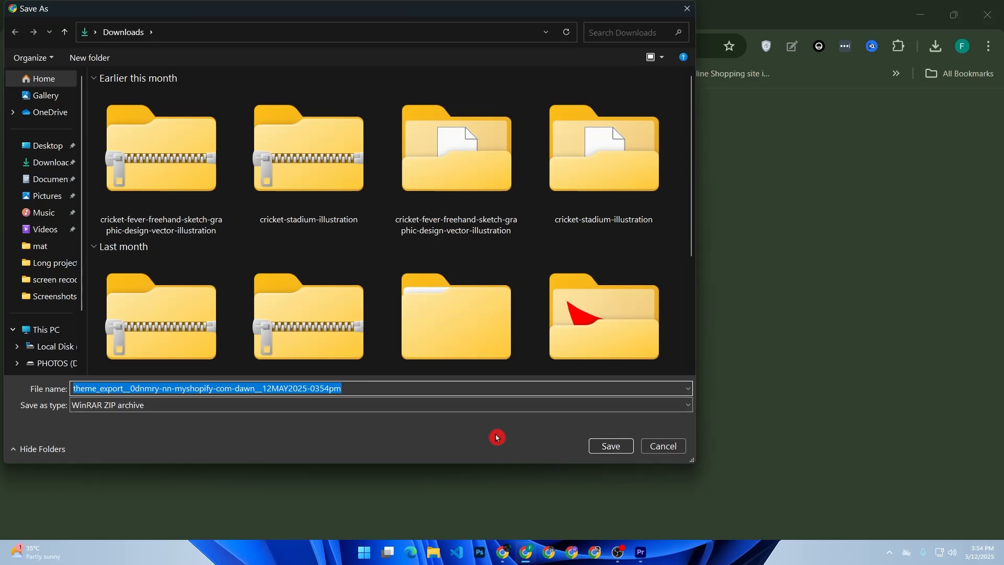
click(59, 162)
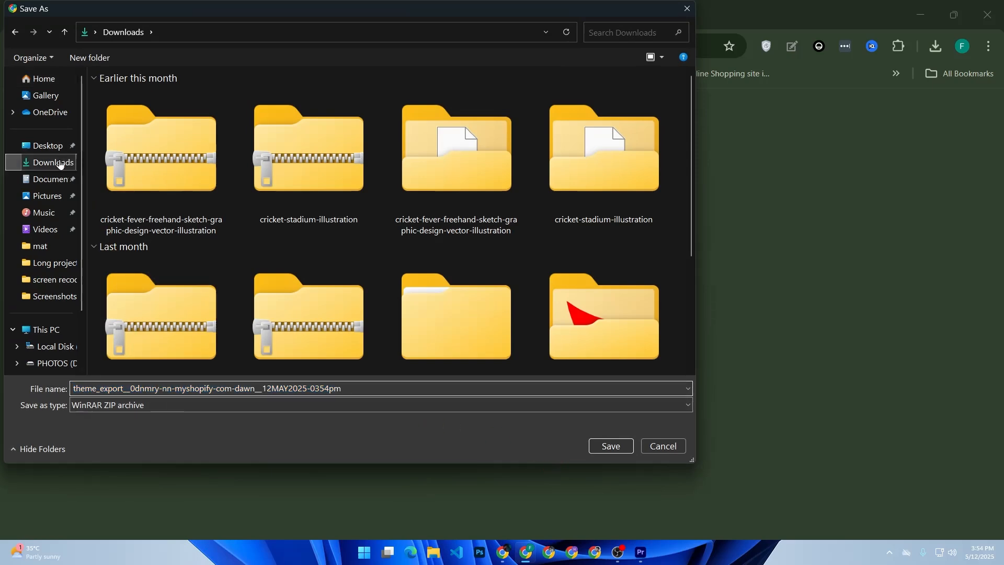
click(601, 447)
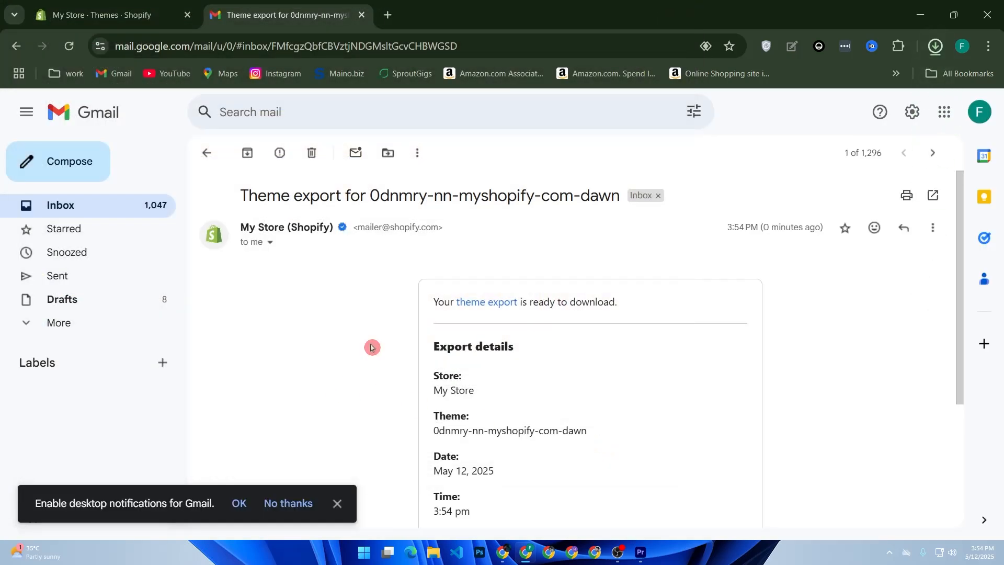
Step: Search Google for "shopify" in a new tab and open Shopify's free trial page
click(146, 11)
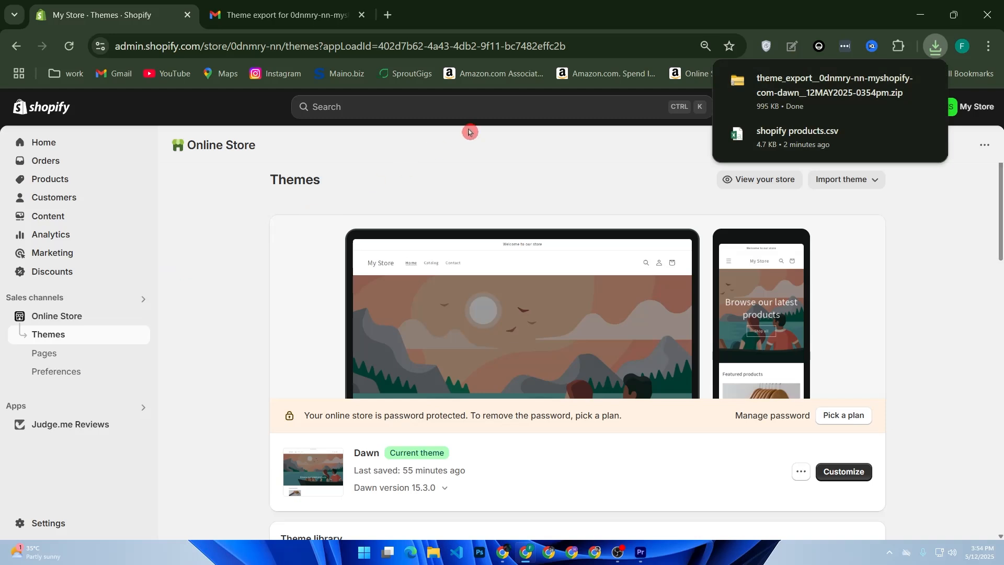
click(388, 16)
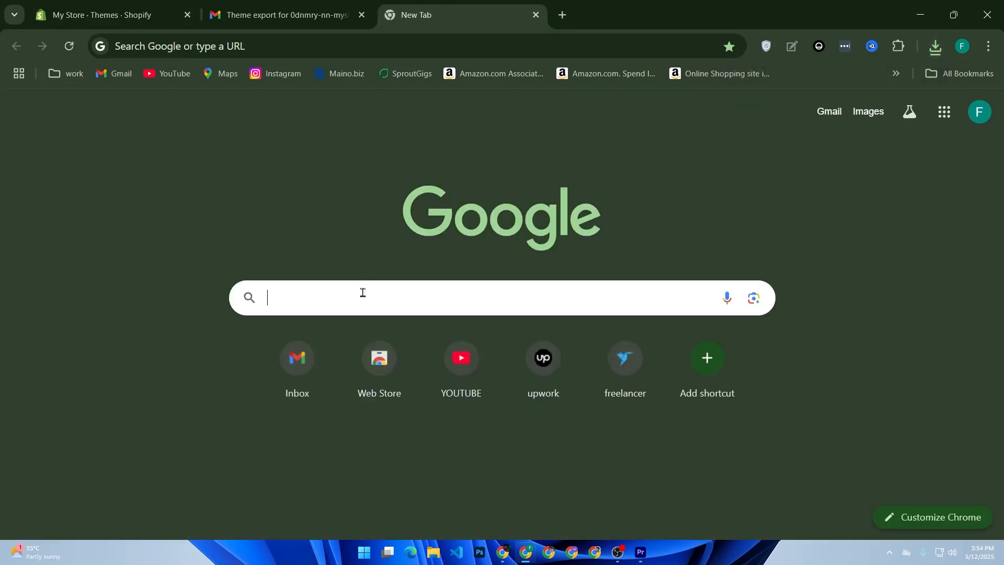
click(363, 293)
text(shopify)
key(Return)
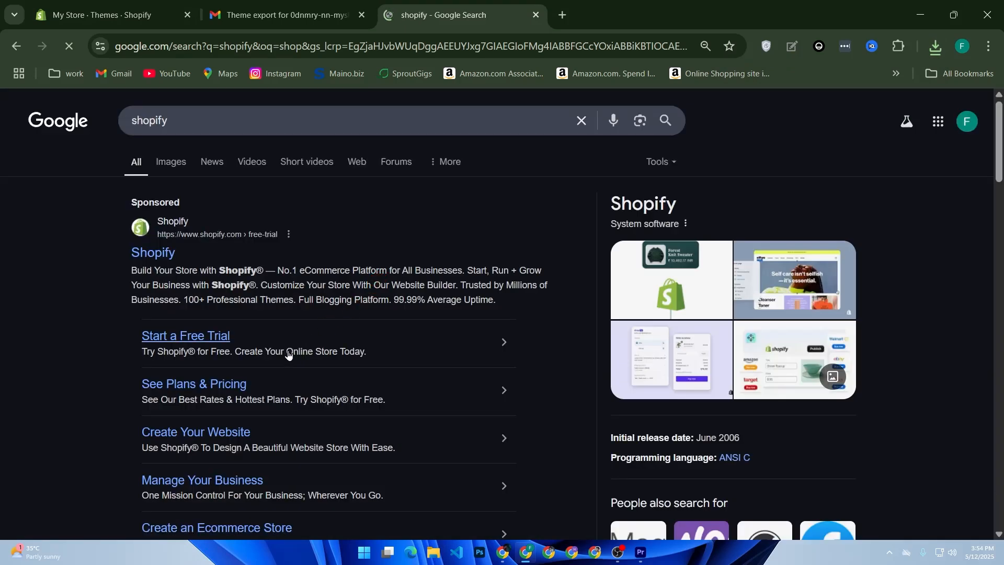
click(217, 337)
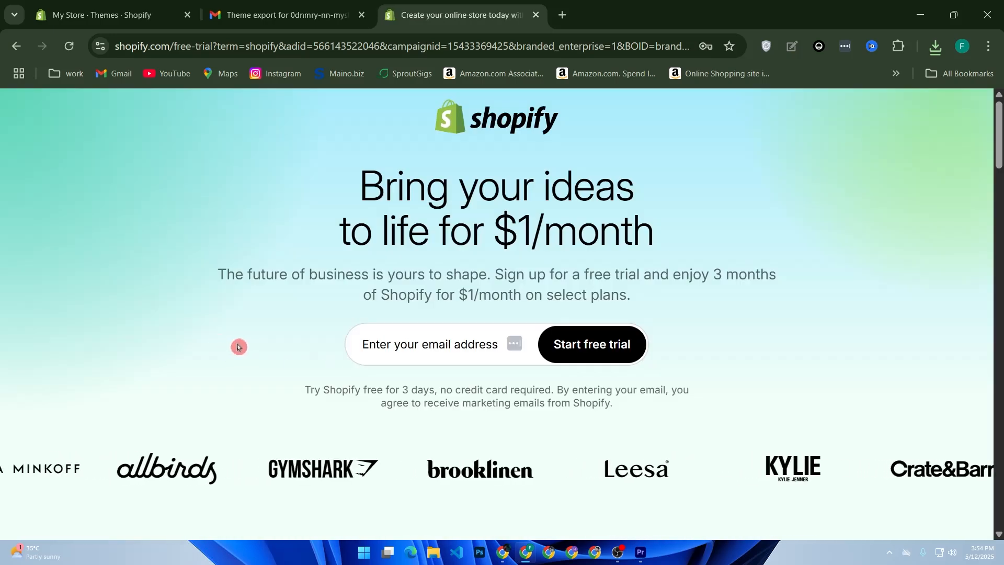
Step: Return to the store's Themes page, try a ZIP theme import with the exported Dawn theme archive, and cancel the upload
click(128, 21)
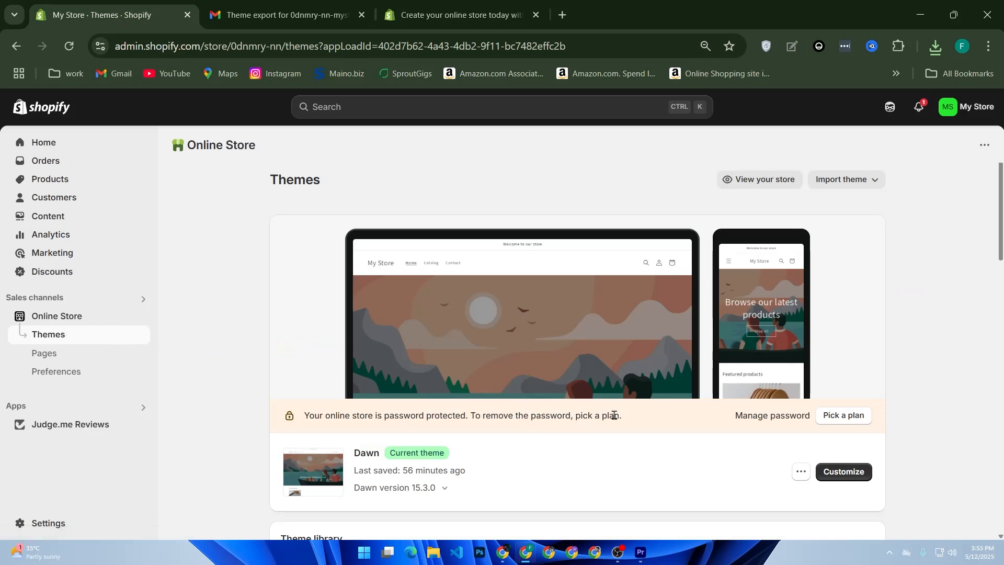
click(790, 472)
click(868, 183)
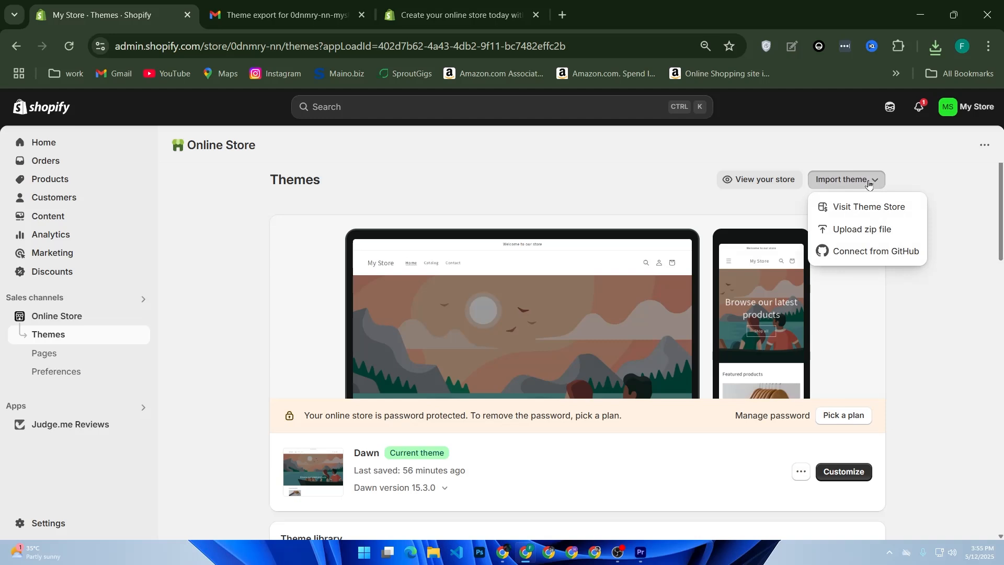
click(851, 233)
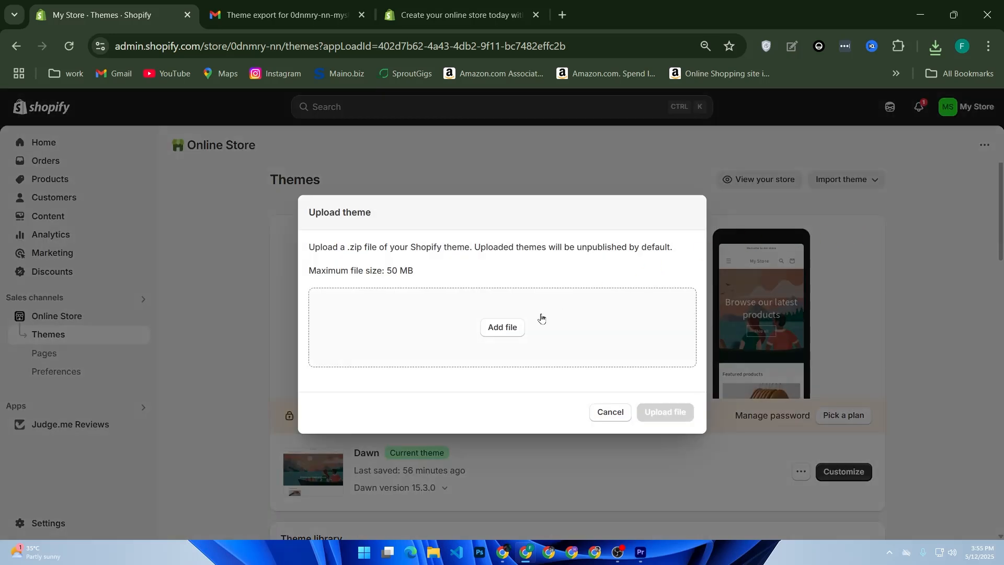
click(511, 328)
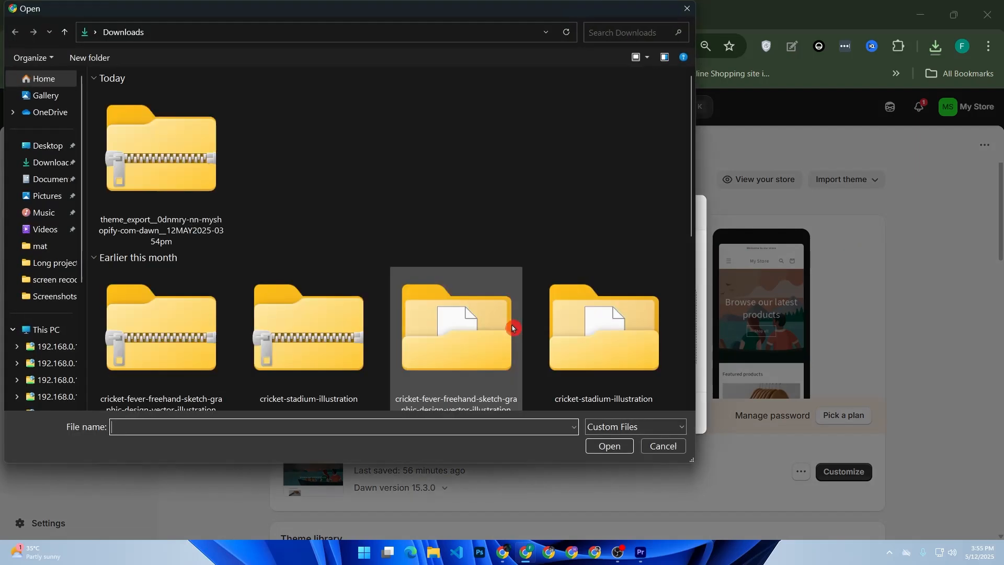
click(108, 209)
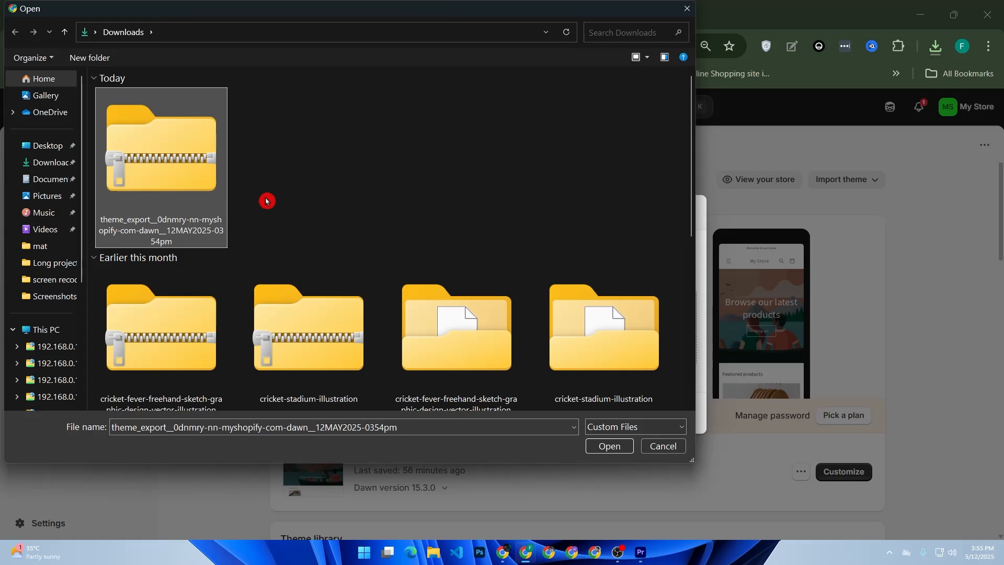
click(659, 447)
click(607, 407)
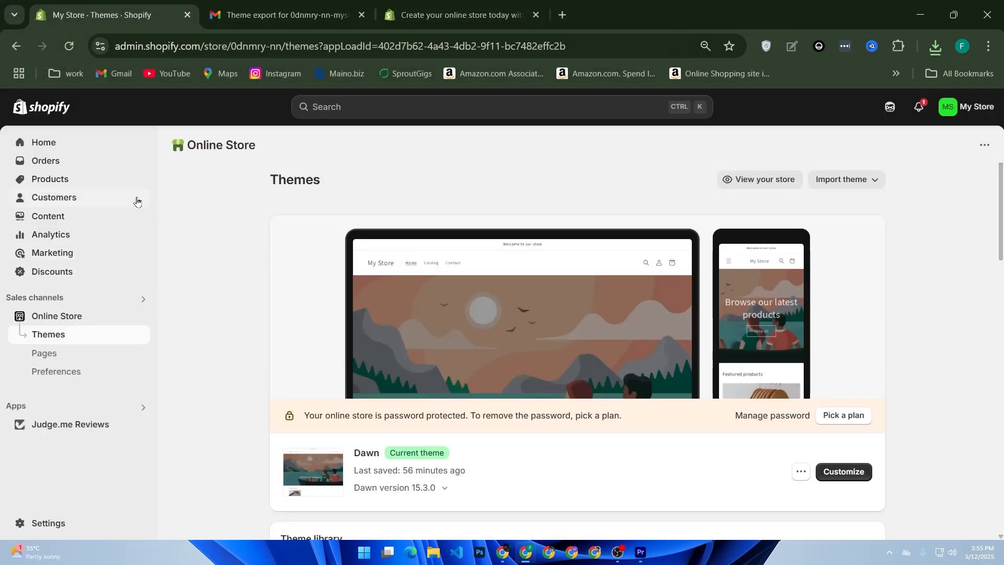
Step: Start a CSV product import from the Products page, browse Downloads for the exported file, and cancel the import
click(83, 175)
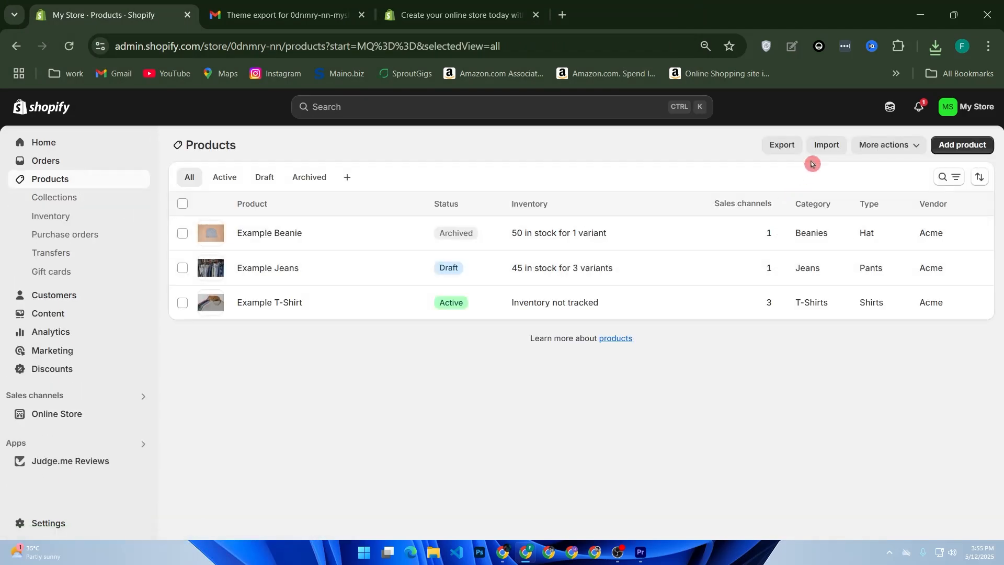
click(827, 146)
click(503, 310)
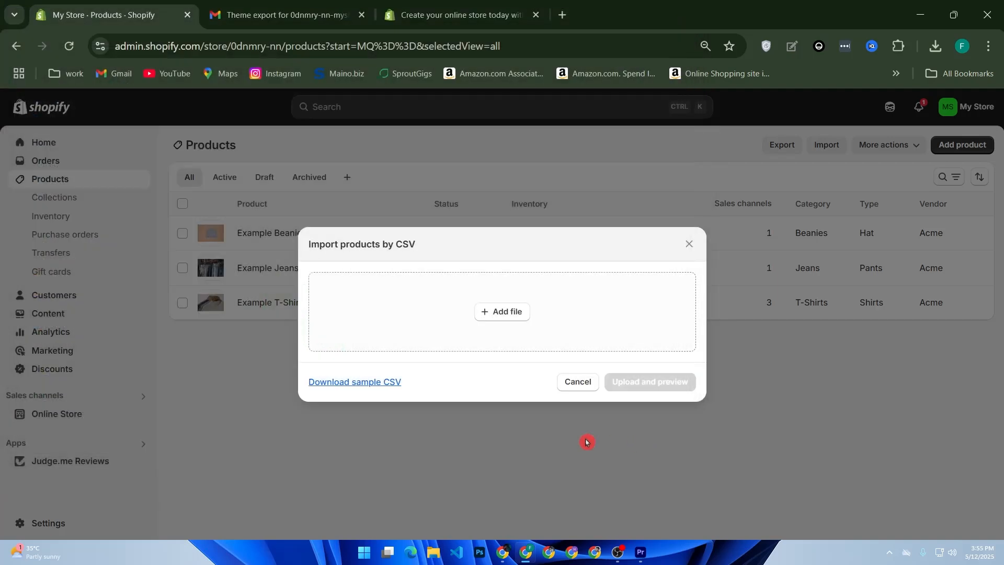
click(663, 446)
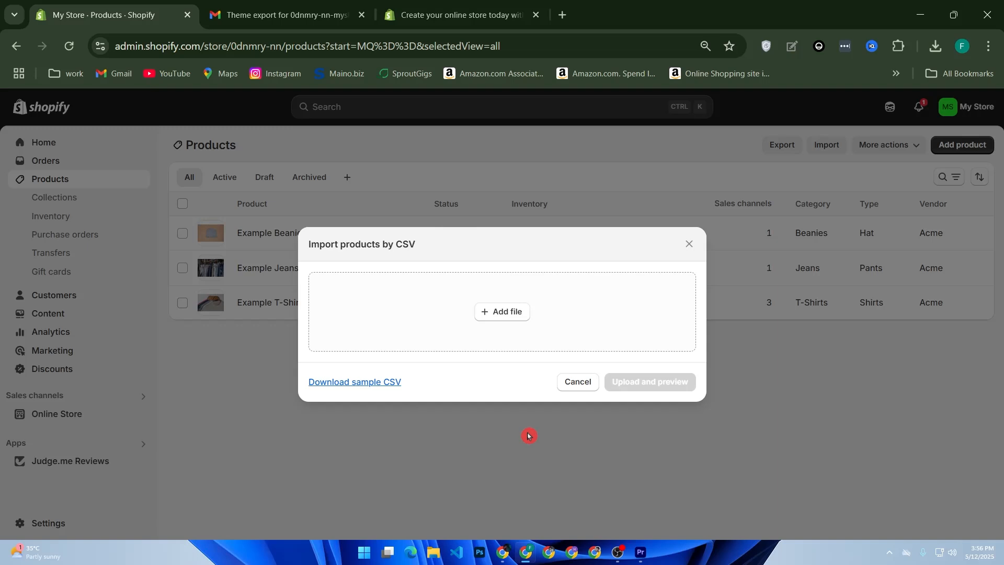
click(585, 384)
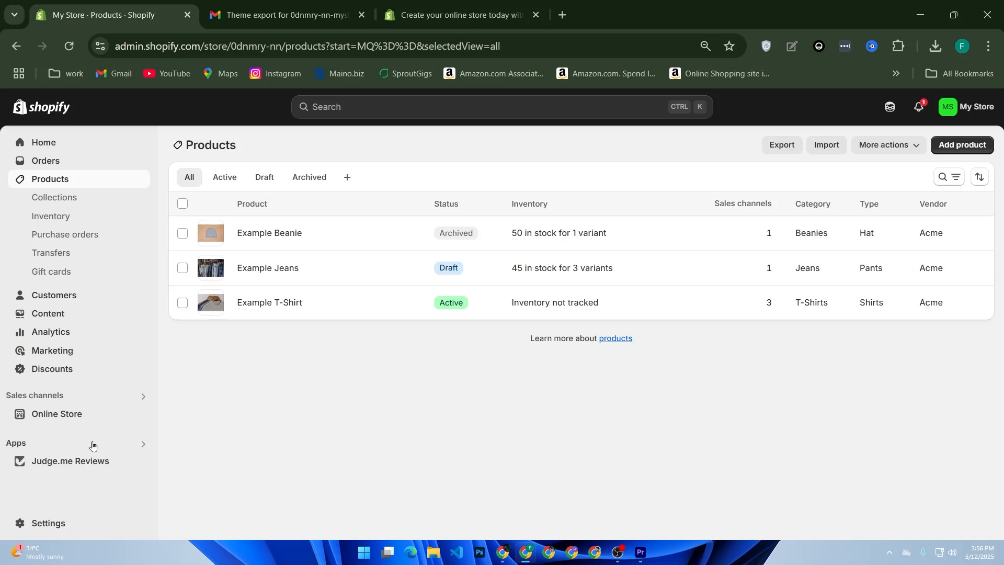
Step: Go to the Shopify App Store from the app settings, search for "rewind" and view the Rewind Backups listing
click(15, 442)
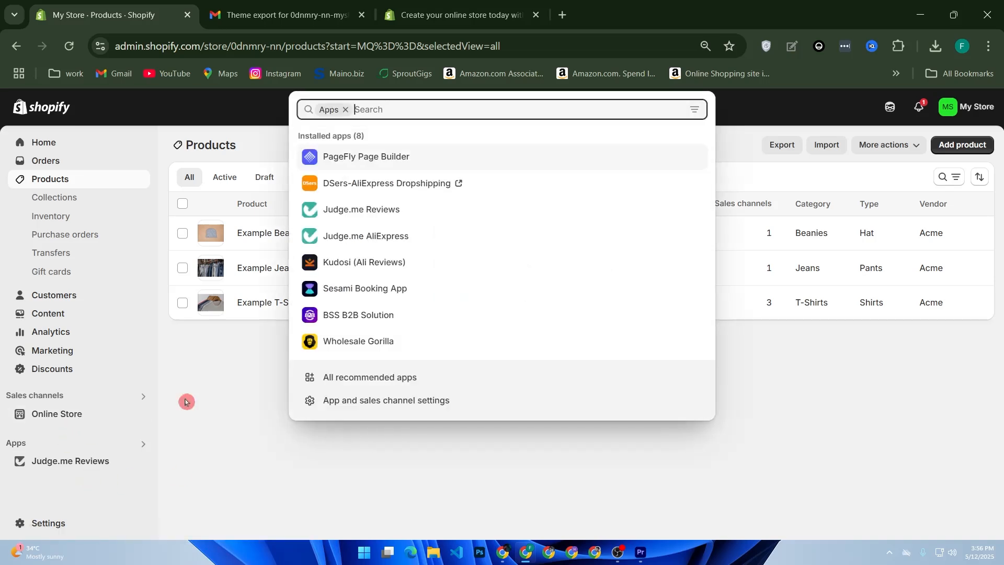
click(405, 400)
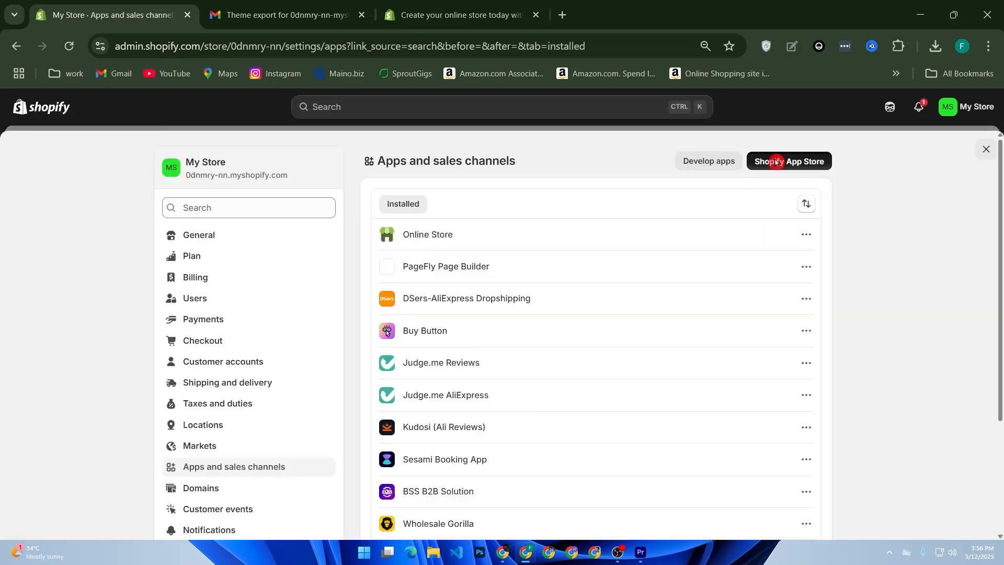
click(769, 161)
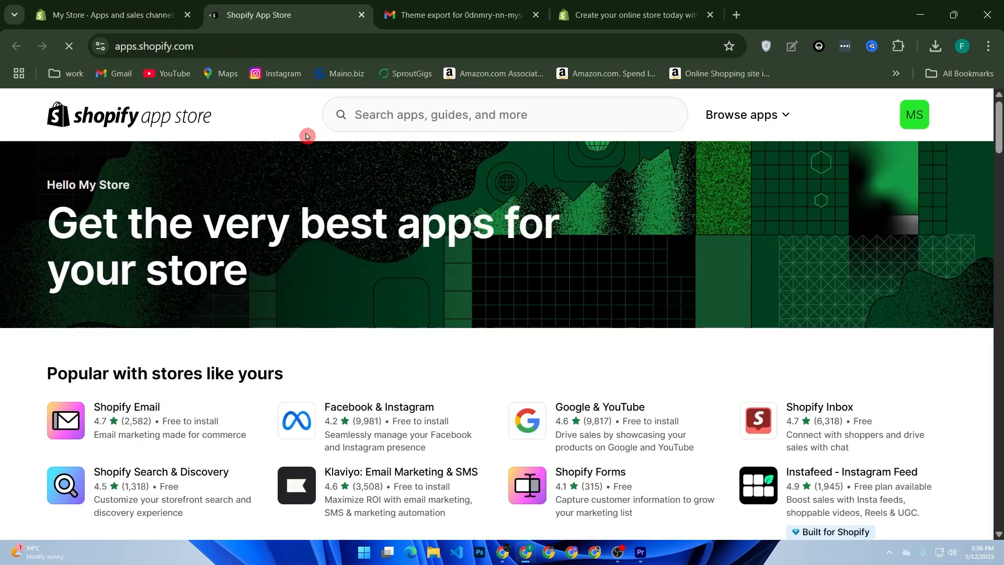
click(349, 112)
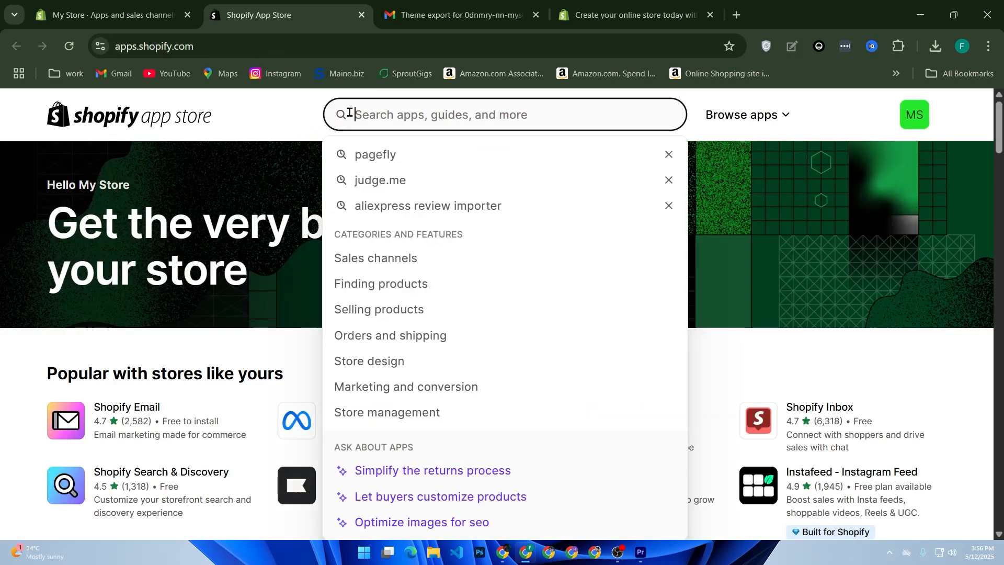
text(rewind)
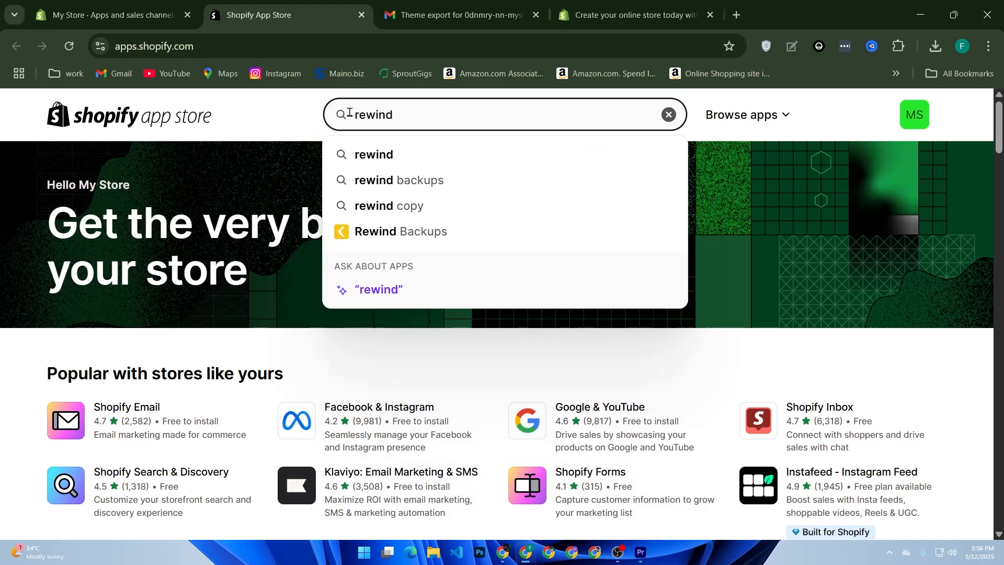
click(455, 242)
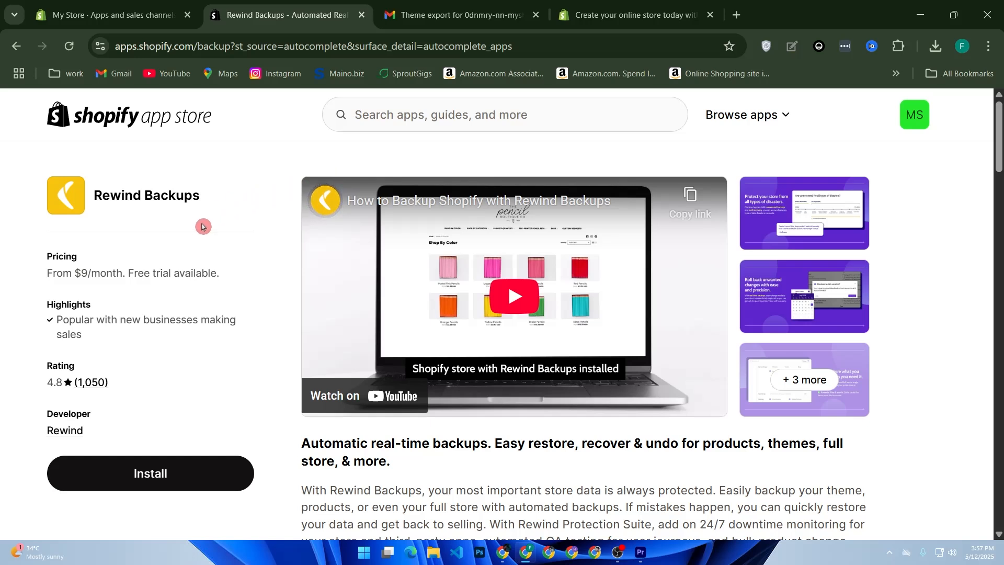
drag(96, 197, 213, 200)
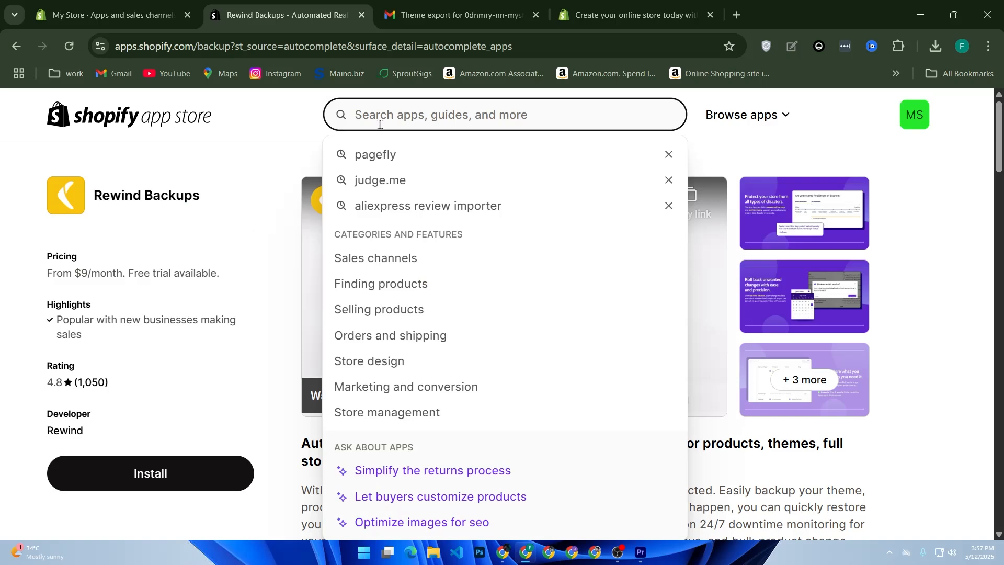
Step: Search the Shopify App Store for "matrixify"
text(matri)
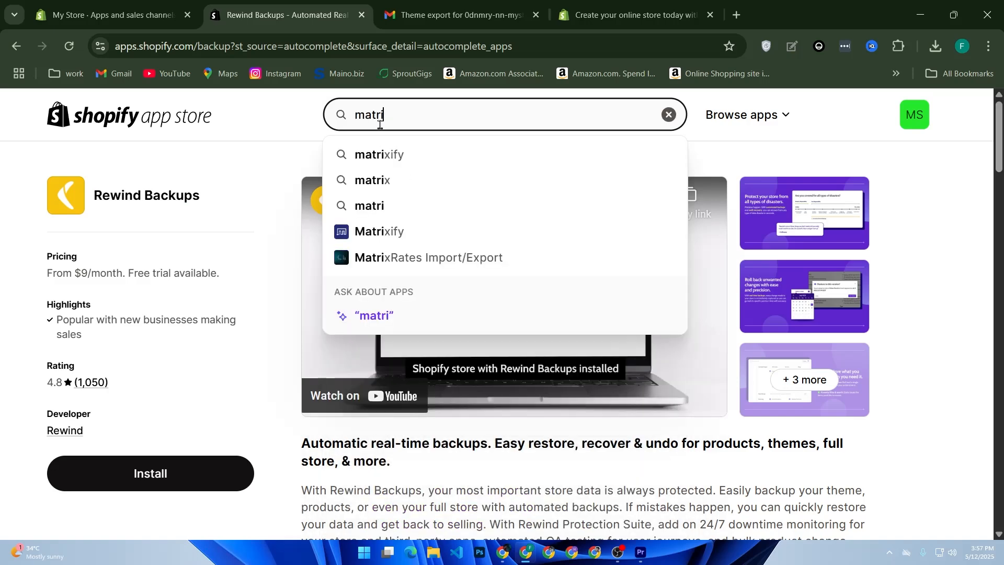
click(403, 153)
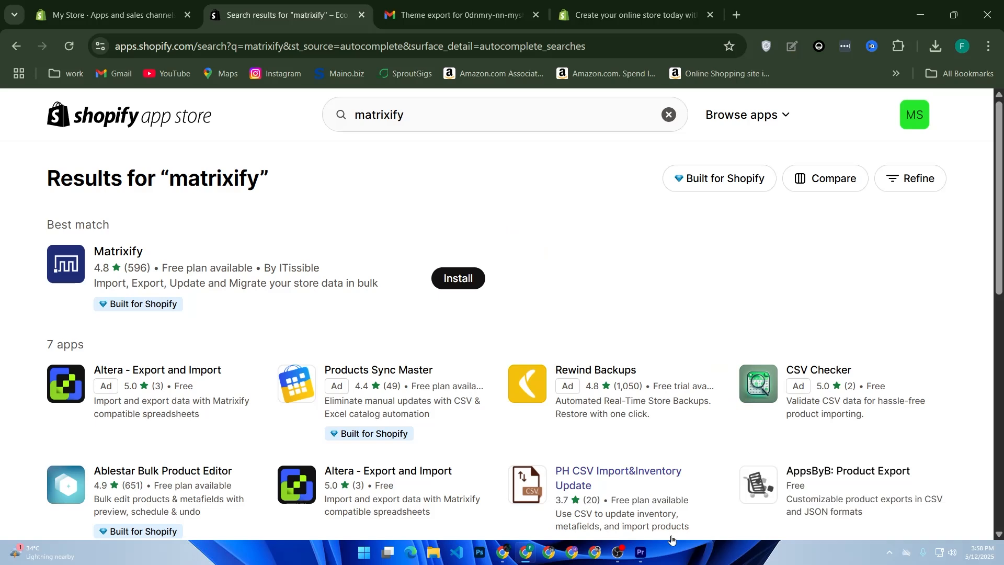
click(664, 553)
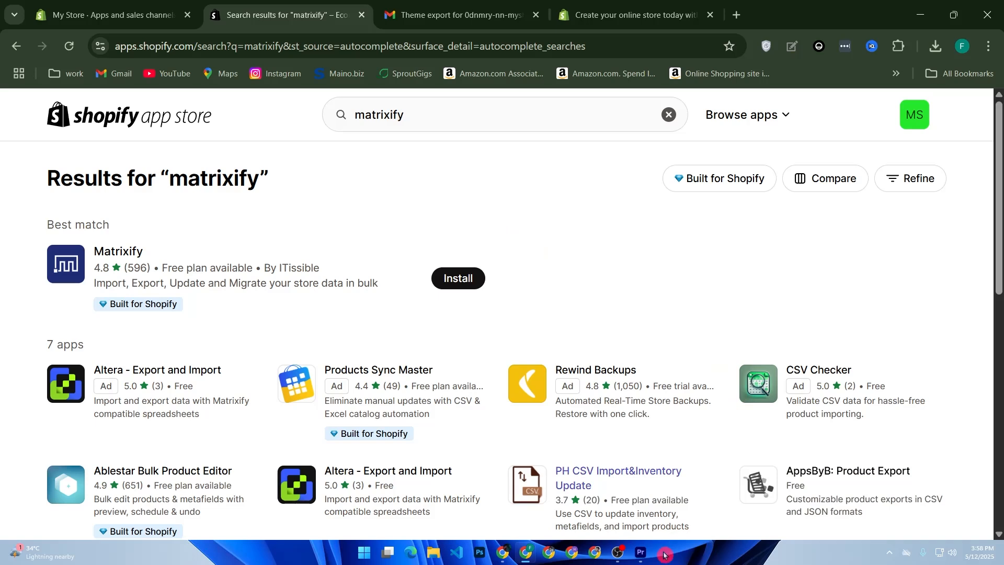